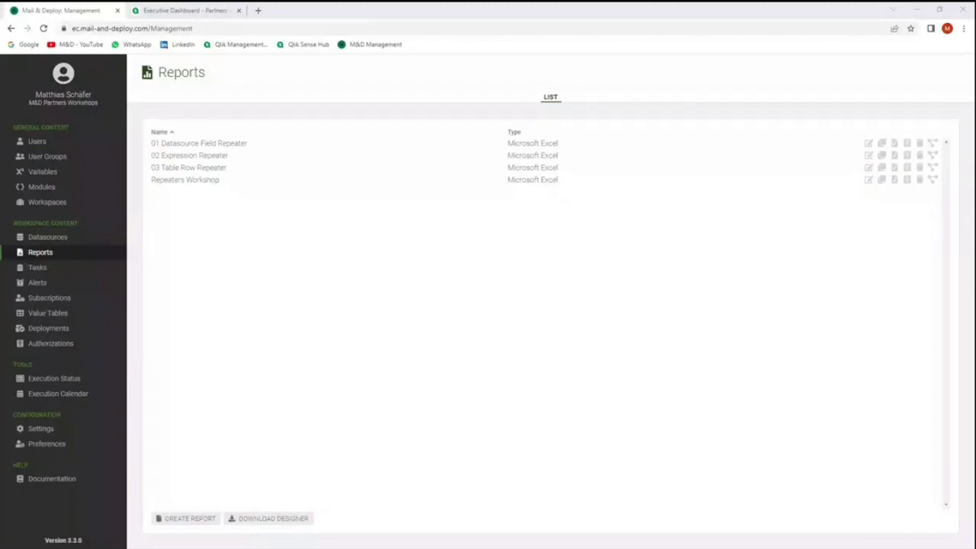
Switch to the Workshop folder in File Explorer and open the workbook 01 Datasource Field Repeater.xlsx
key("alt+Tab")
key("alt+Tab")
key("alt+Tab")
left_click_drag(445, 66, 455, 150)
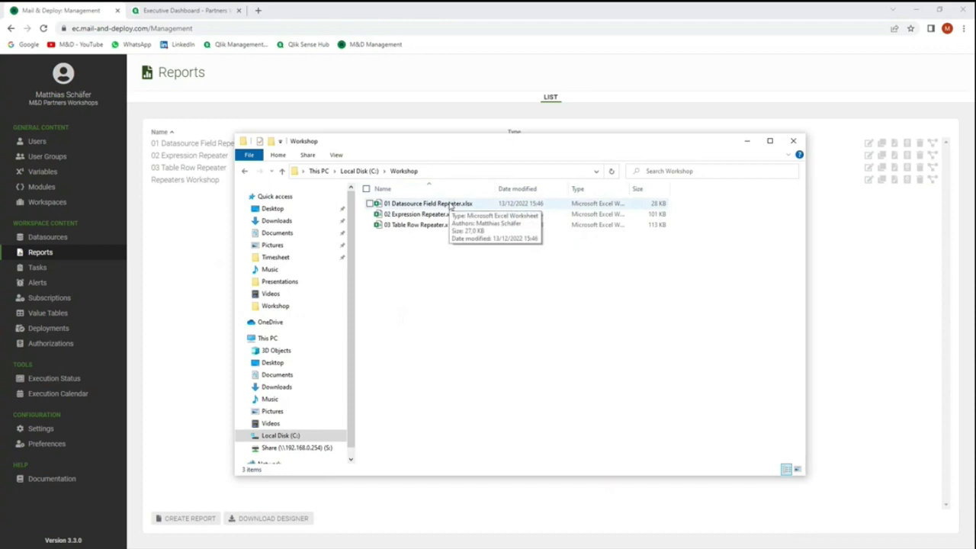
double_click(451, 205)
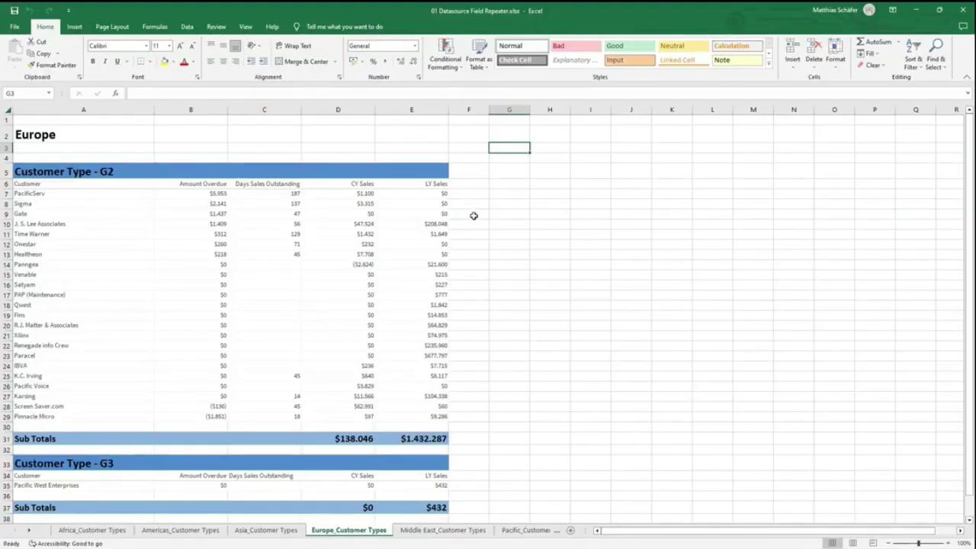
Look through the Asia and Americas customer type sheets of the generated workbook
left_click(279, 534)
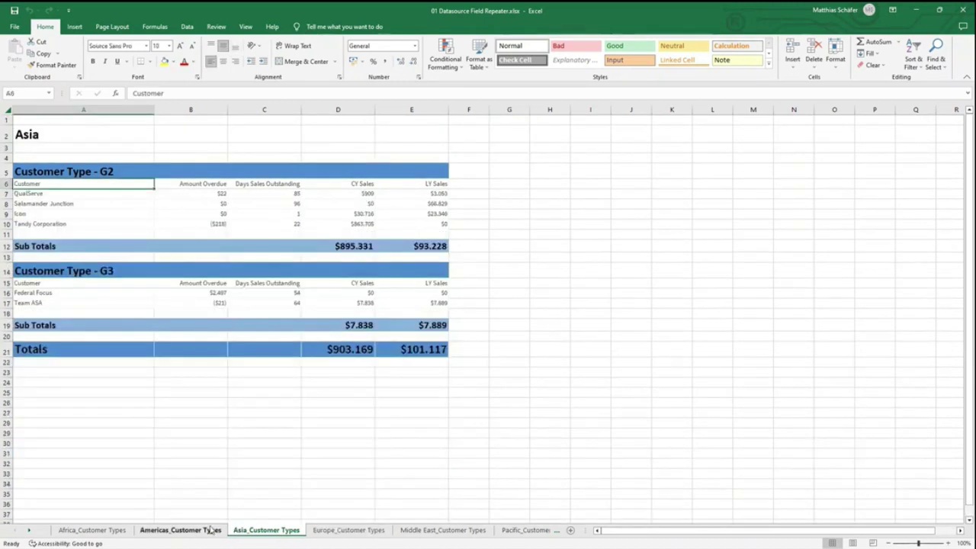
left_click(211, 534)
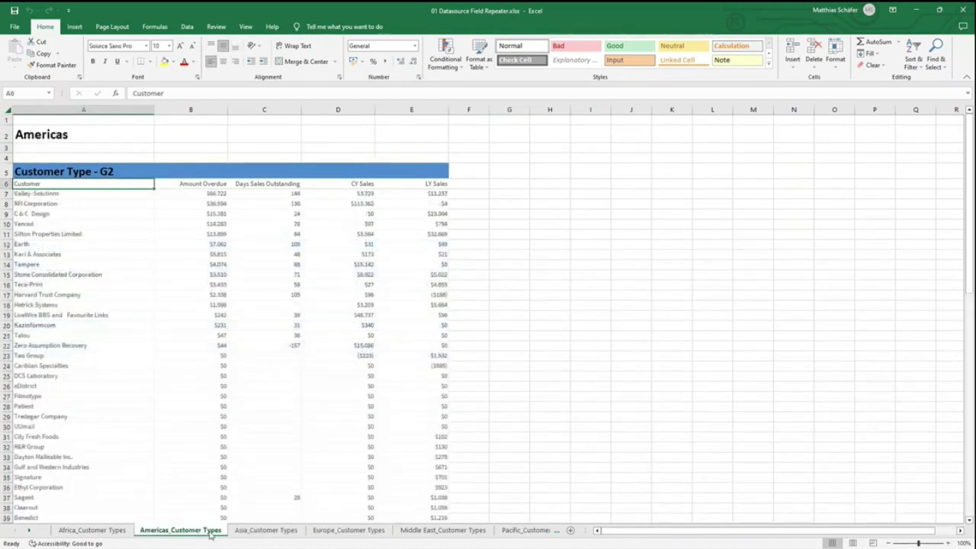
scroll(252, 464, "down", 5)
scroll(253, 467, "up", 5)
left_click(265, 530)
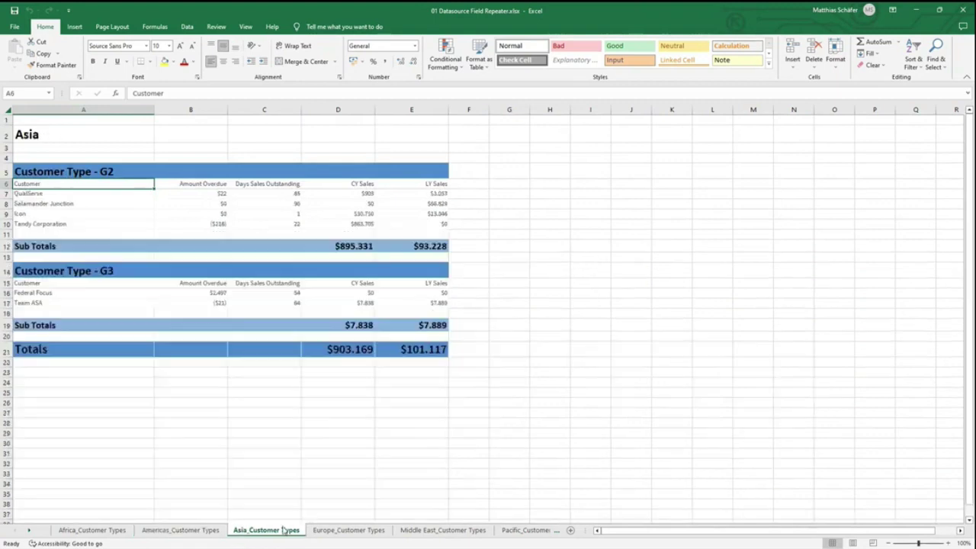
Examine the Customer Type G2 and G3 headings on the Asia sheet and the G3 customer table with its sales columns
left_click(97, 174)
left_click(96, 270)
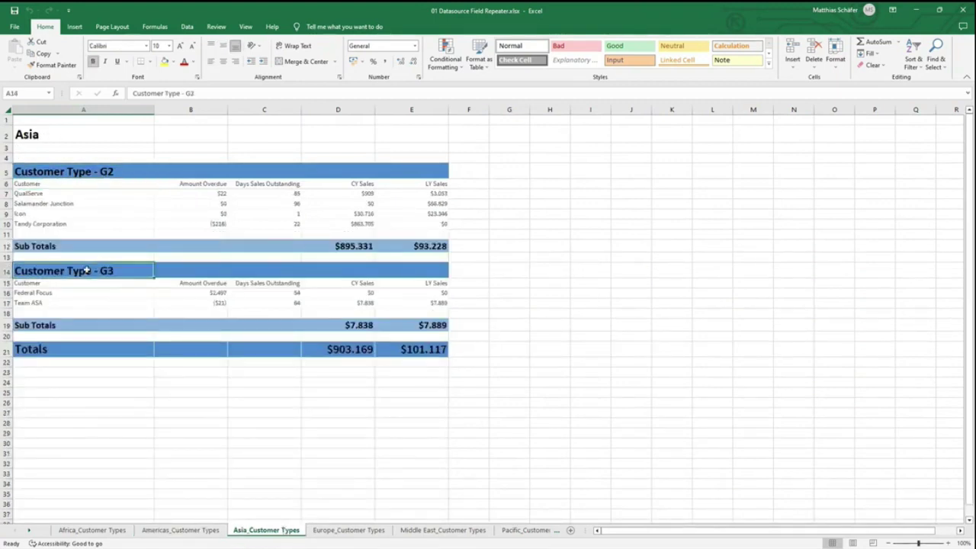
left_click(68, 283)
left_click_drag(68, 283, 412, 302)
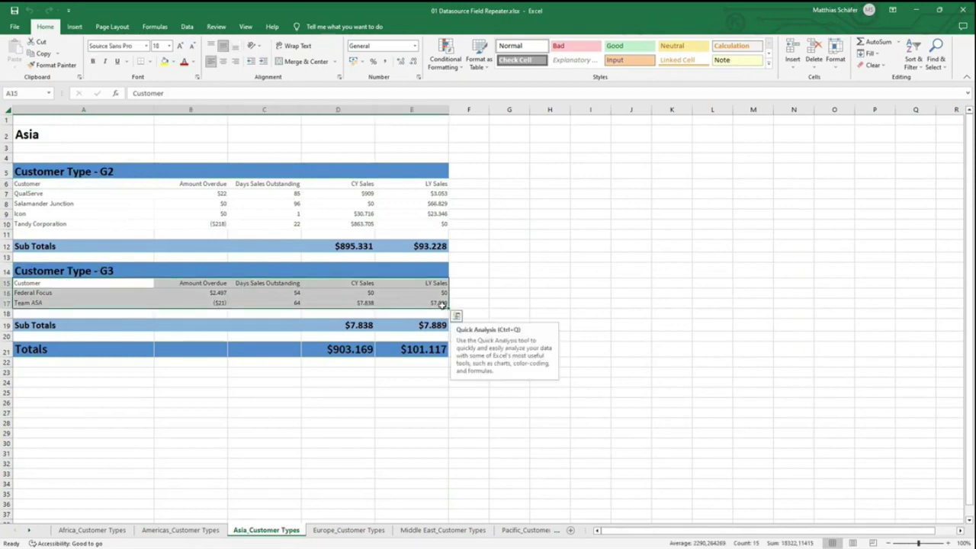
left_click(440, 303)
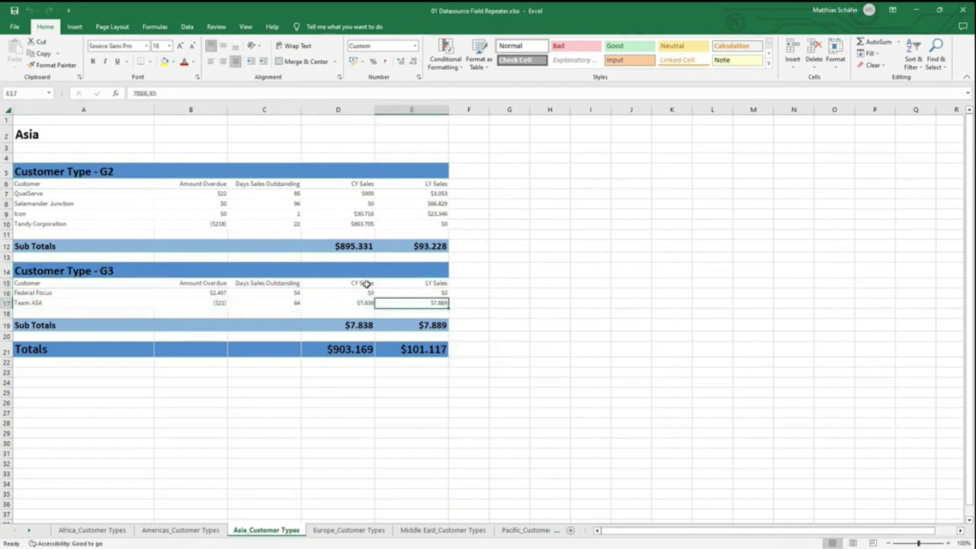
left_click(405, 283)
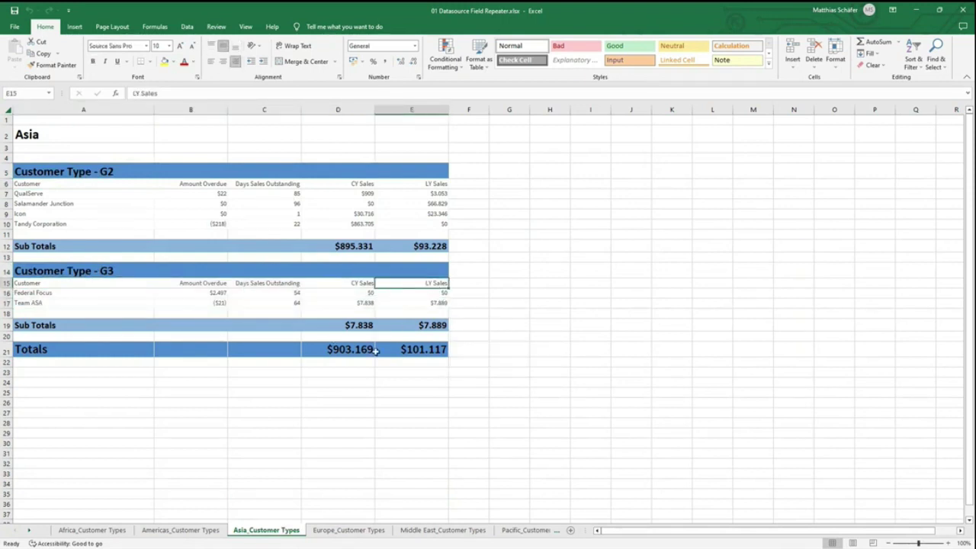
View the Europe, Middle East and Pacific customer type sheets and close the workbook
left_click(348, 530)
left_click(442, 530)
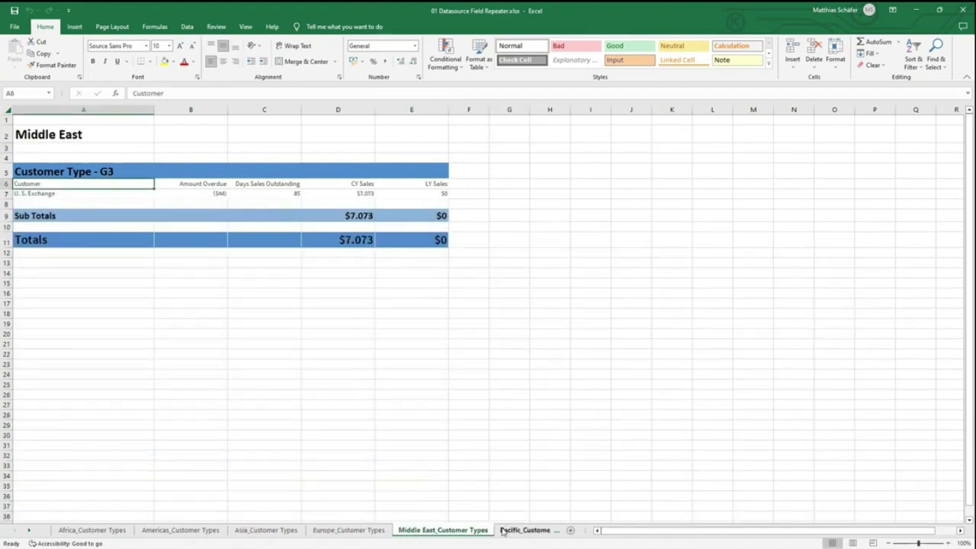
left_click(527, 530)
left_click(964, 11)
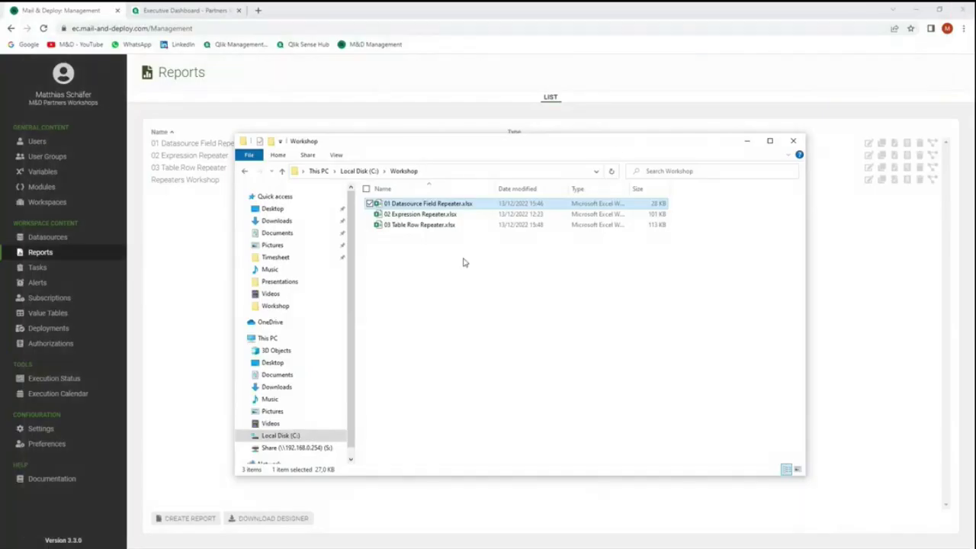
Open 02 Expression Repeater.xlsx, review the repeated monthly revenue charts and close the workbook
double_click(438, 215)
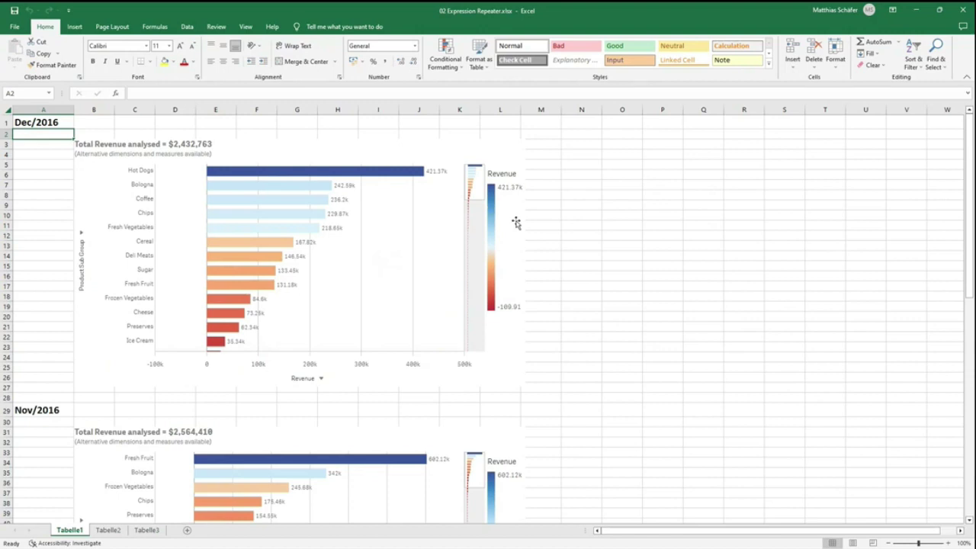
scroll(549, 271, "down", 4)
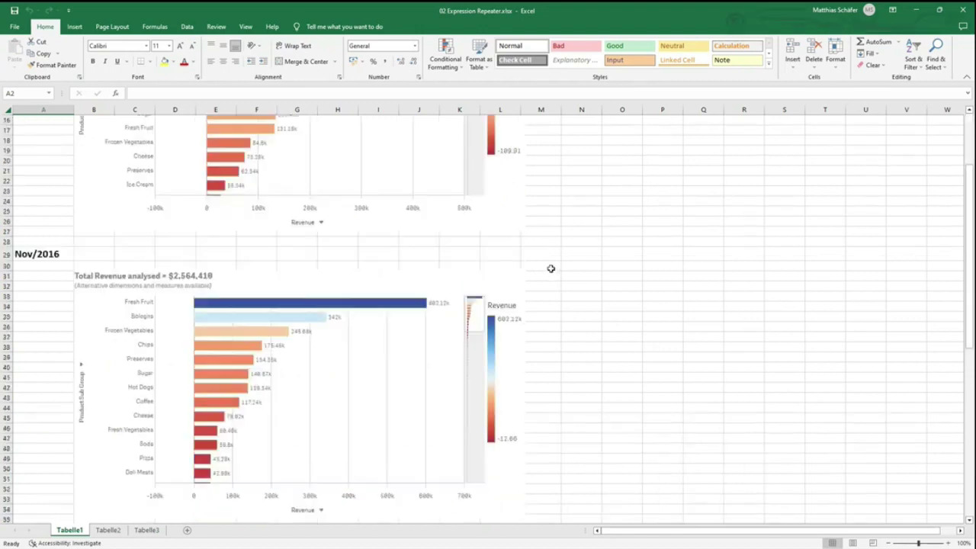
scroll(553, 272, "up", 4)
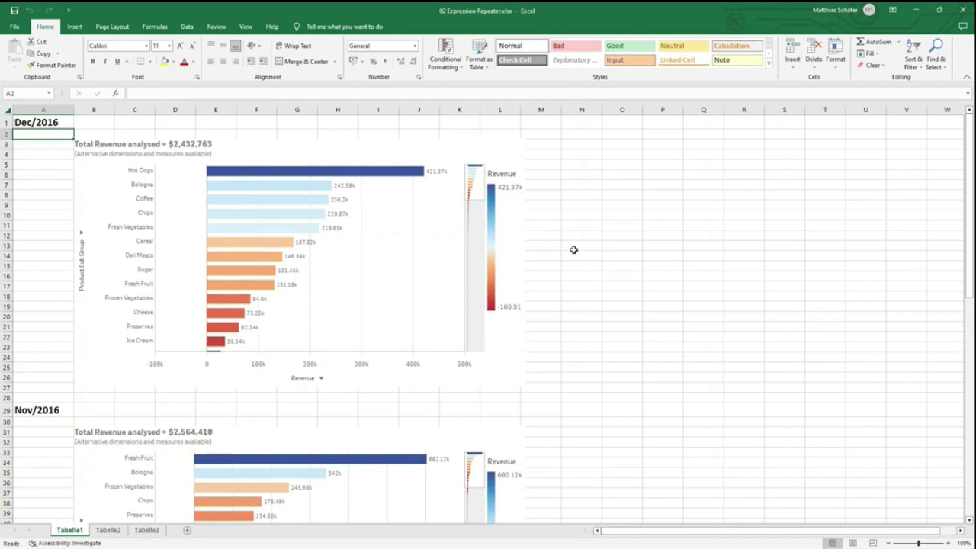
scroll(438, 273, "down", 6)
scroll(425, 266, "down", 4)
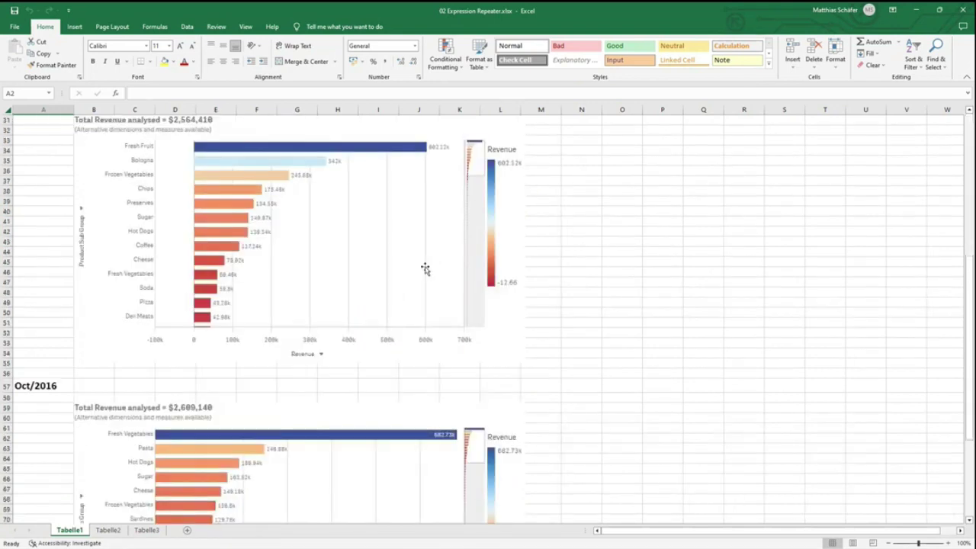
scroll(425, 269, "down", 5)
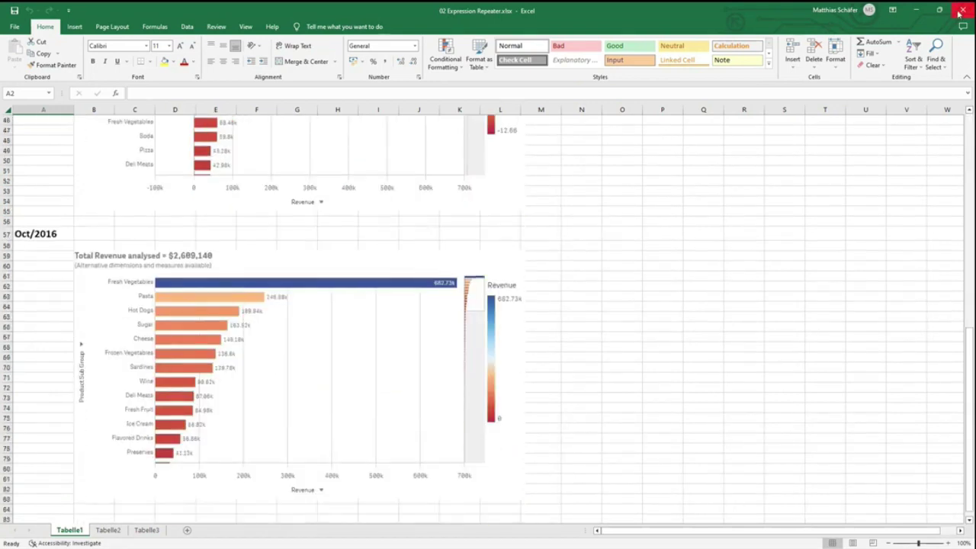
left_click(962, 10)
Open 03 Table Row Repeater.xlsx, review the repeated revenue trend charts per product and close the workbook
double_click(442, 226)
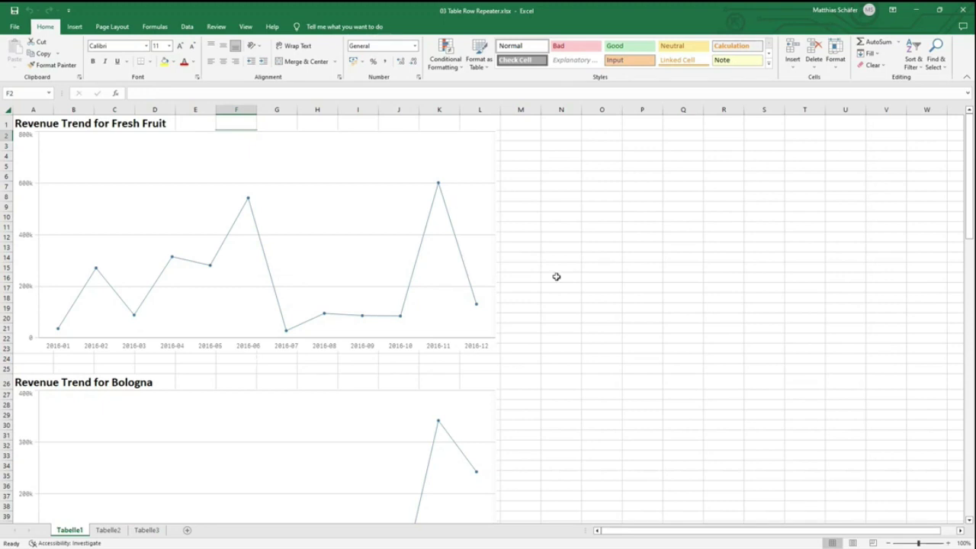
scroll(557, 277, "down", 3)
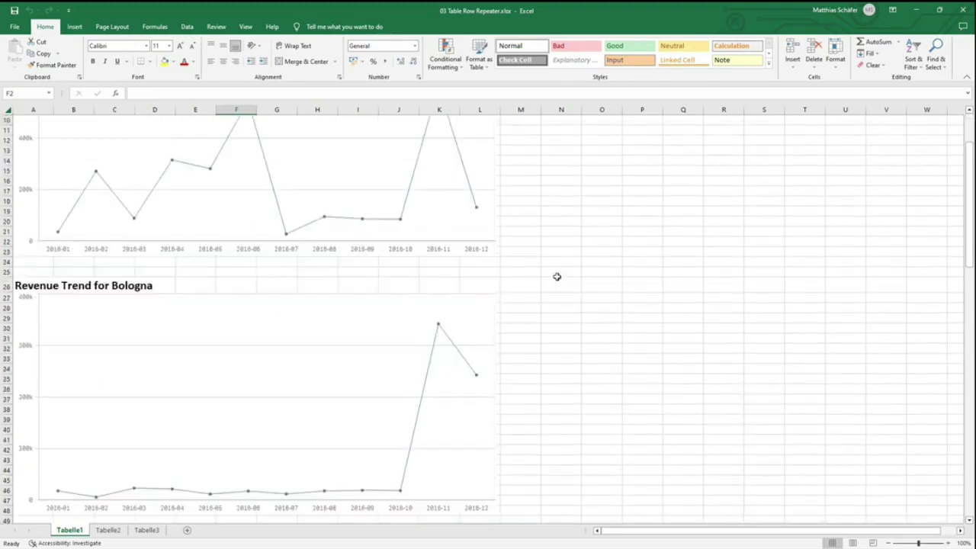
left_click(960, 10)
Switch to Mail & Deploy Designer and review the 01 Datasource Field Repeater report's preparation actions and its year and month parameters
left_click(192, 241)
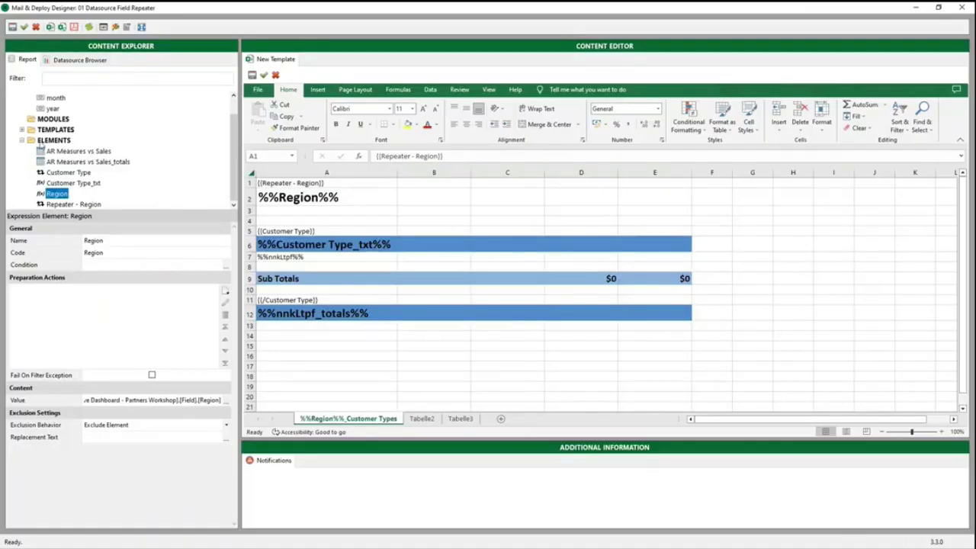
scroll(90, 170, "up", 1)
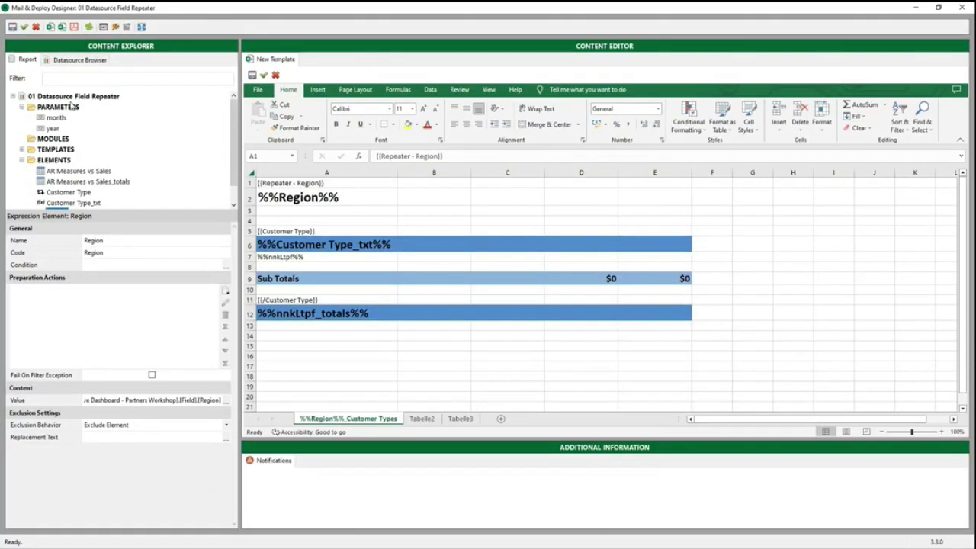
left_click(74, 97)
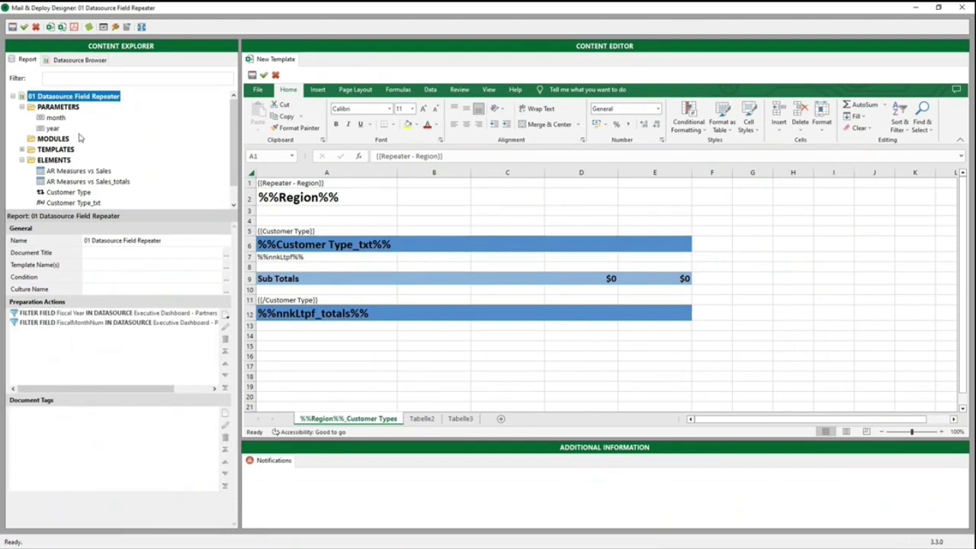
left_click(52, 129)
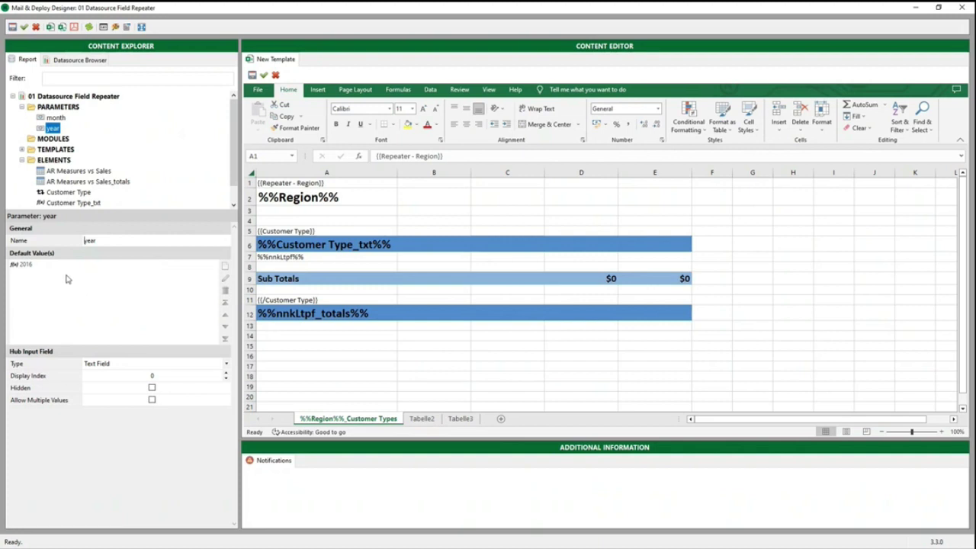
left_click(64, 121)
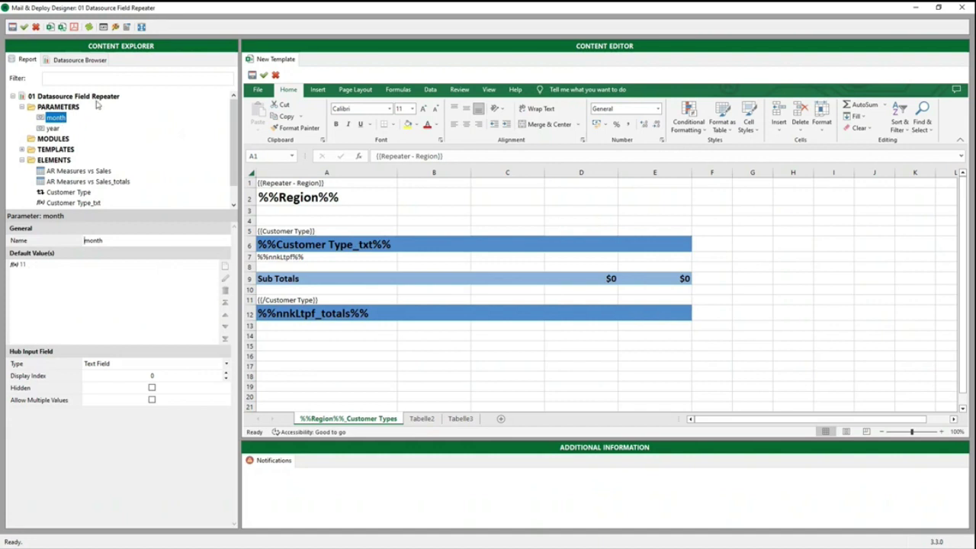
left_click(95, 98)
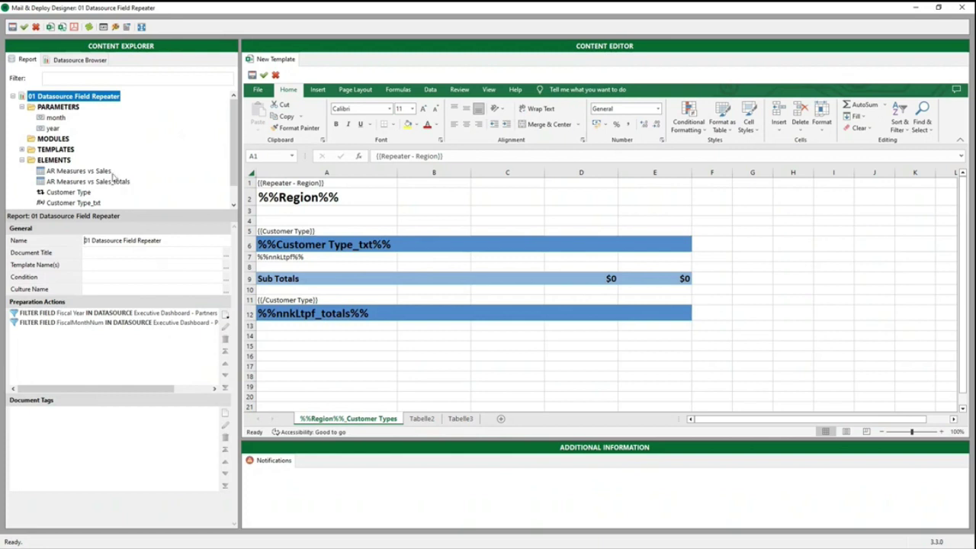
Inspect the datasource field level of the Repeater - Region element and close its settings
scroll(113, 169, "down", 1)
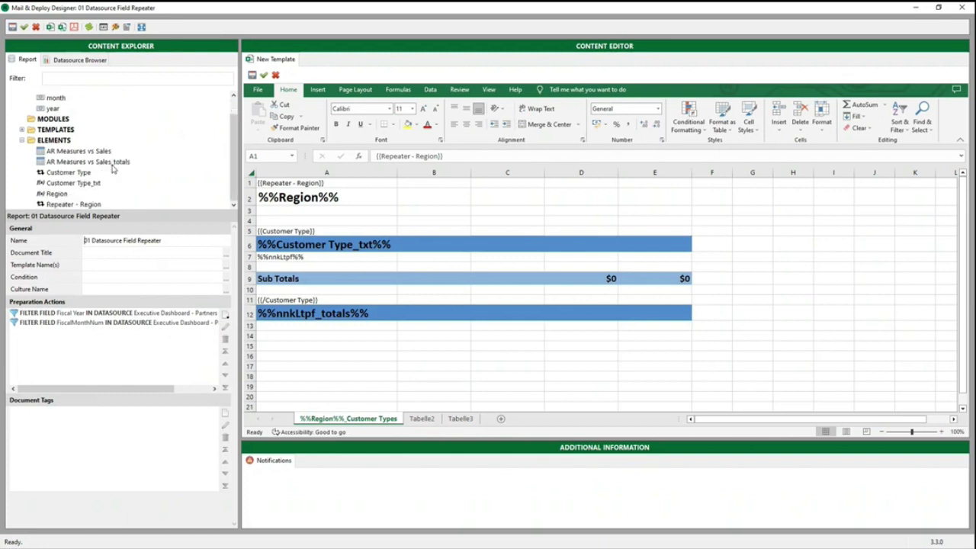
left_click(90, 206)
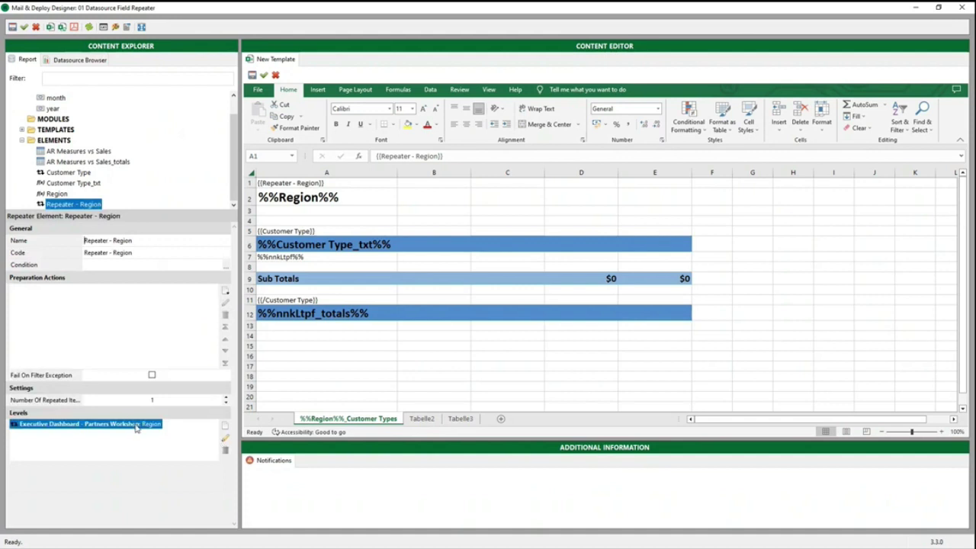
left_click(224, 437)
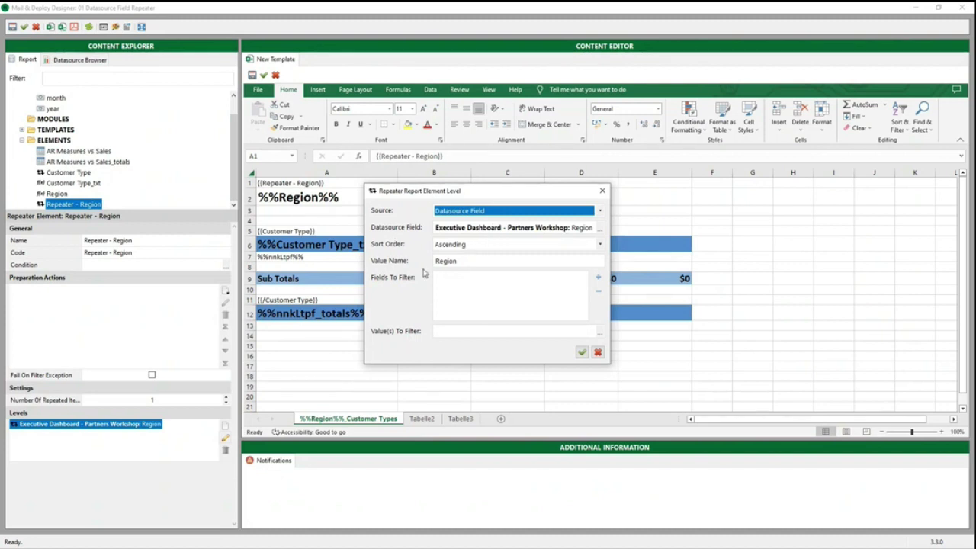
left_click(581, 353)
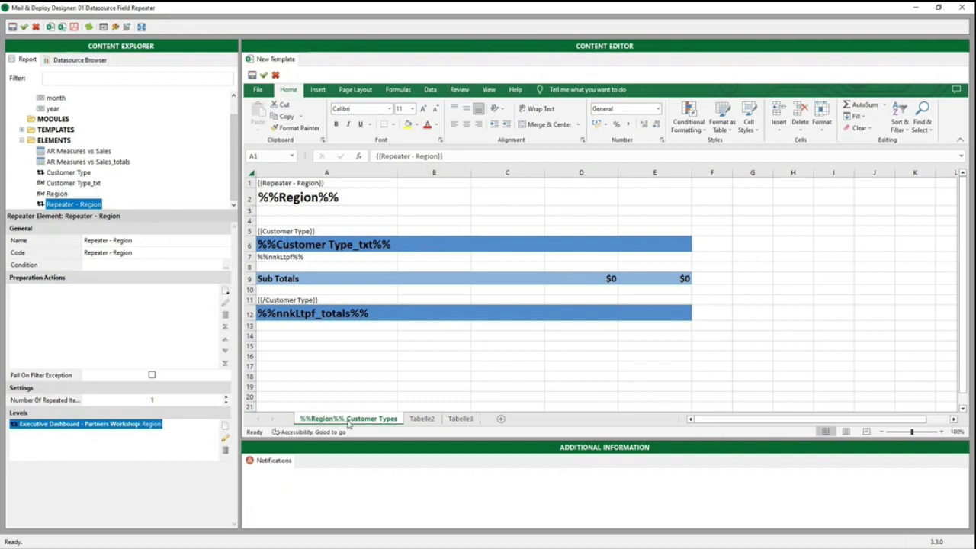
Examine the Region expression element's value and the template cells holding the Repeater - Region tag and the %%Region%% placeholder
left_click(57, 194)
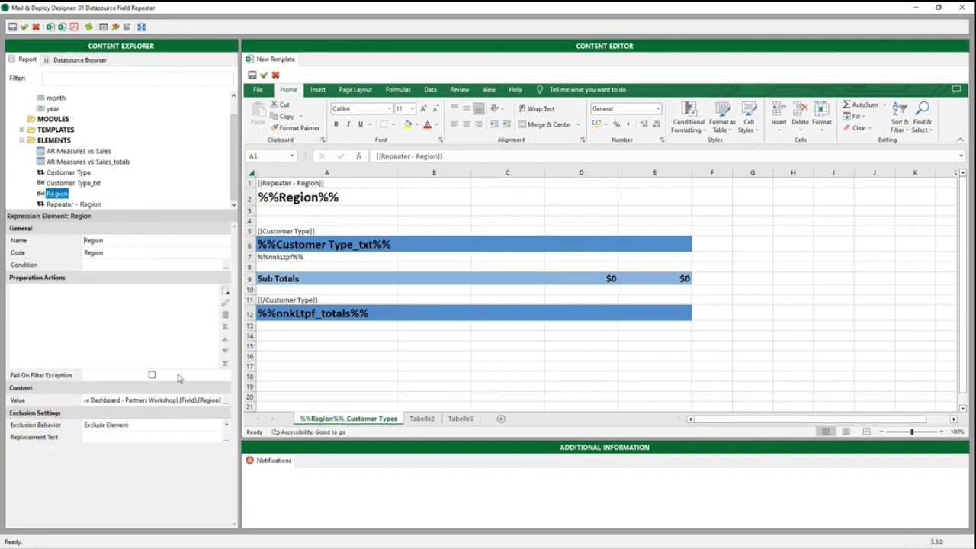
left_click_drag(87, 401, 220, 400)
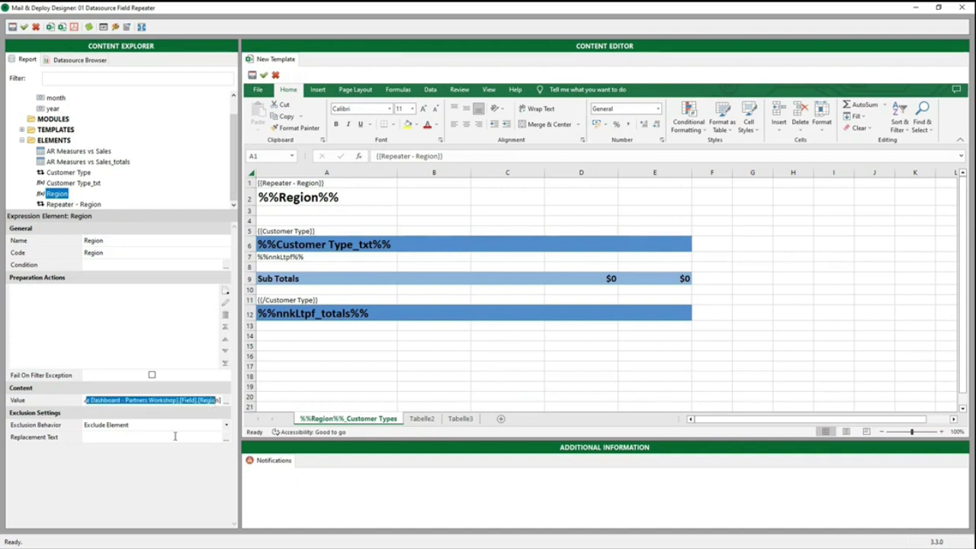
left_click(149, 399)
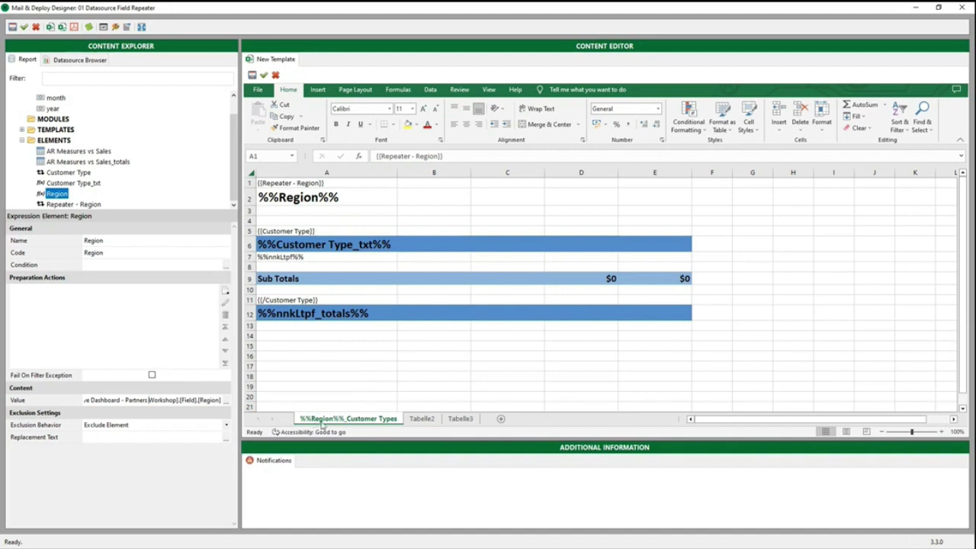
left_click(277, 184)
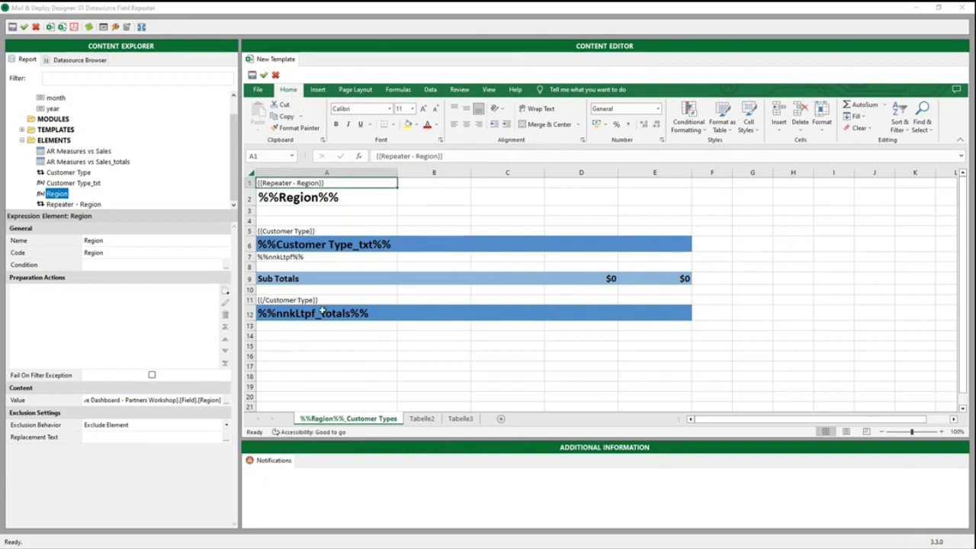
left_click(276, 201)
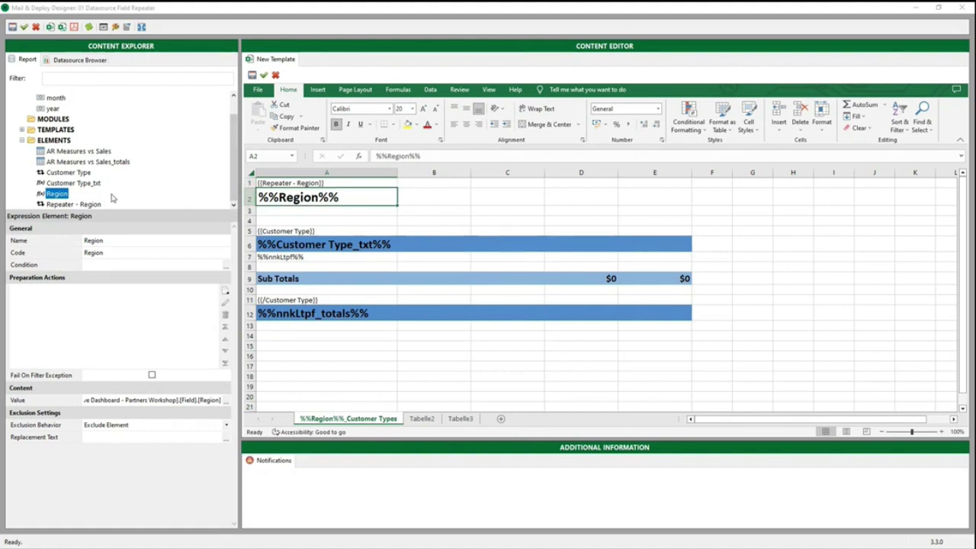
Inspect the datasource field level of the Customer Type repeater element and close its settings
left_click(77, 174)
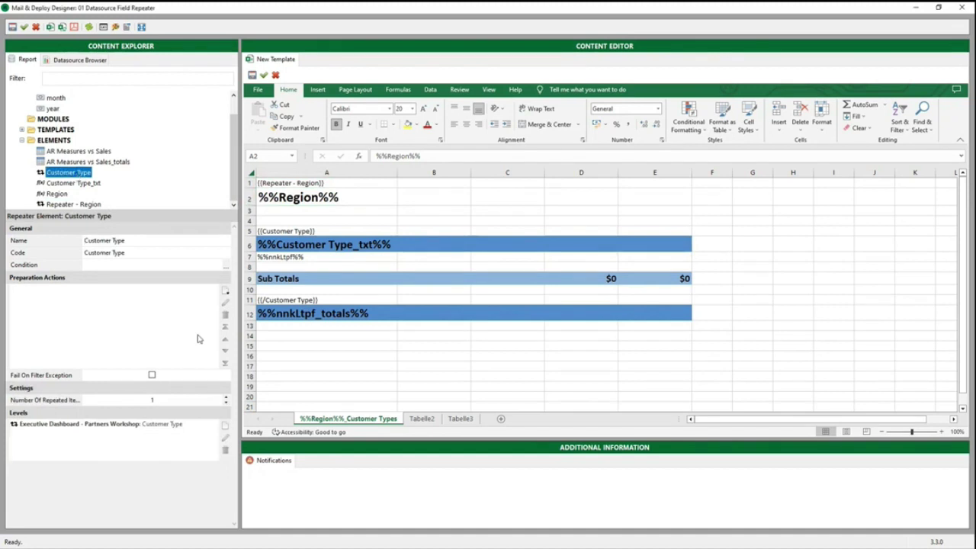
left_click(164, 428)
left_click(226, 439)
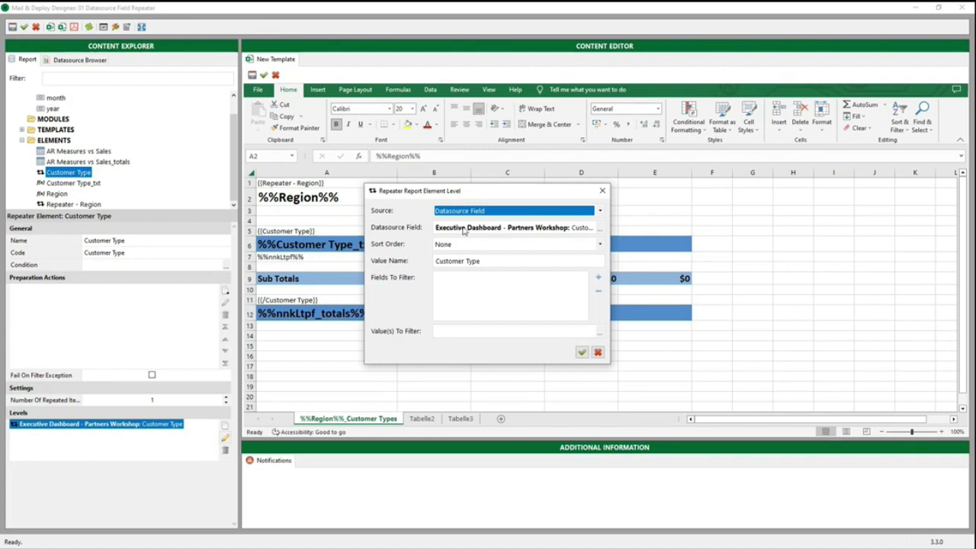
left_click(581, 353)
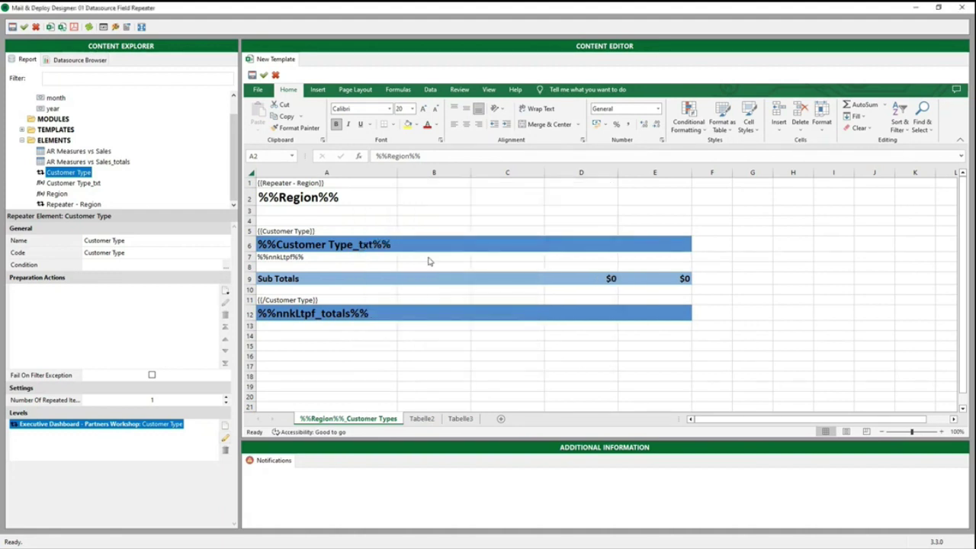
Compare the two AR Measures vs Sales table elements, view their source table on Qlik Sense's Account Receivable sheet, and return to the Designer
left_click(85, 163)
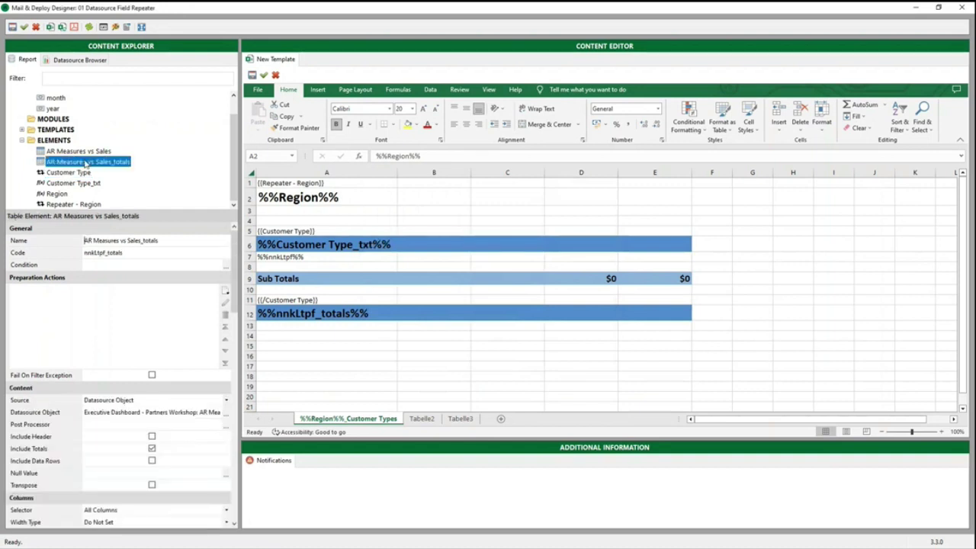
left_click(91, 152)
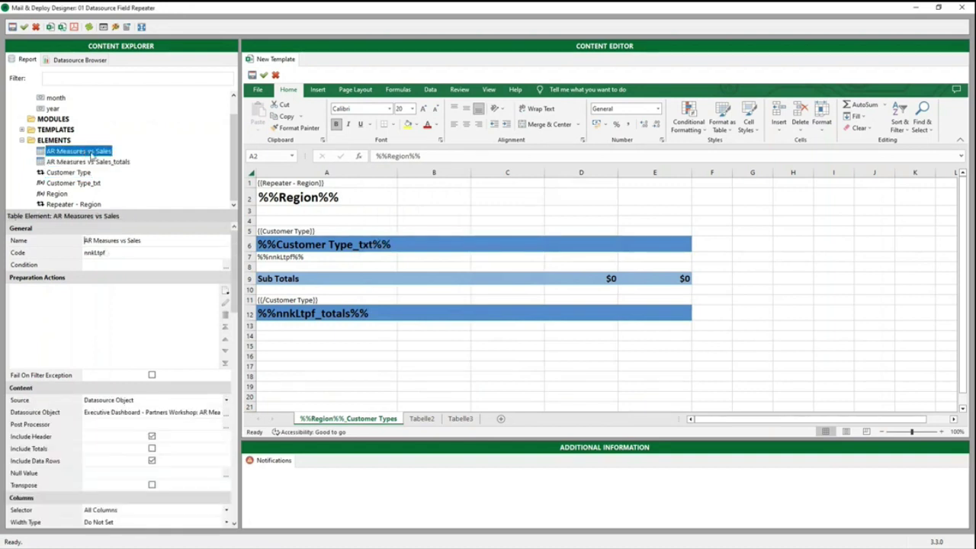
key("alt+Tab")
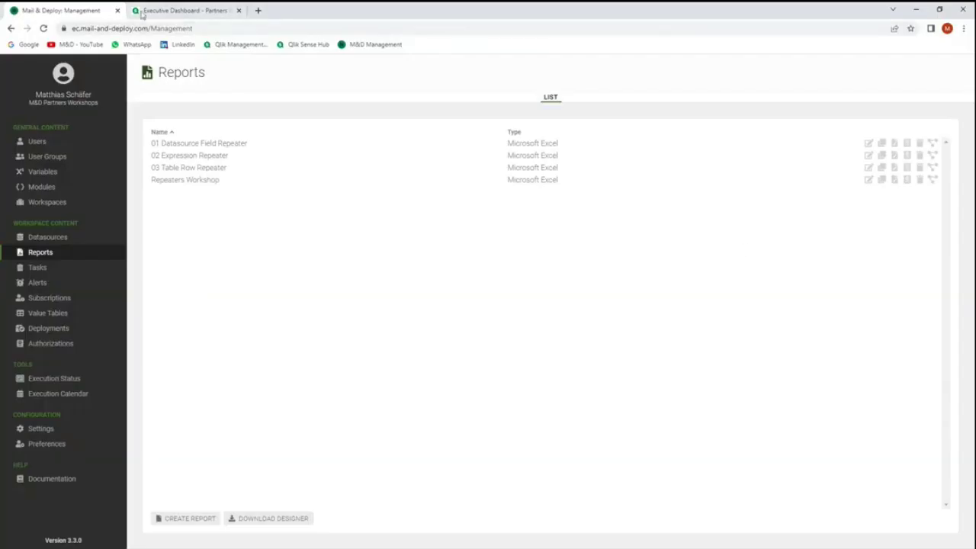
left_click(142, 14)
left_click(933, 90)
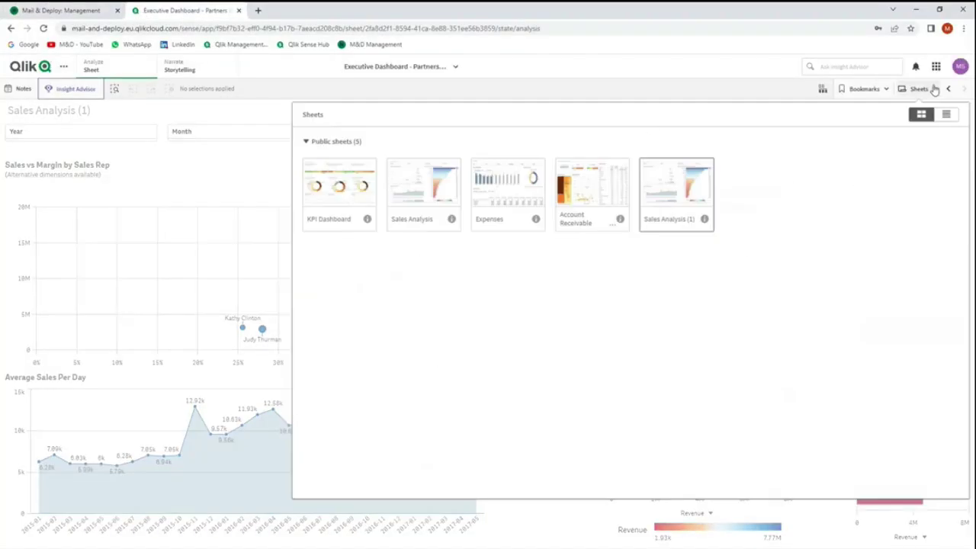
left_click(598, 190)
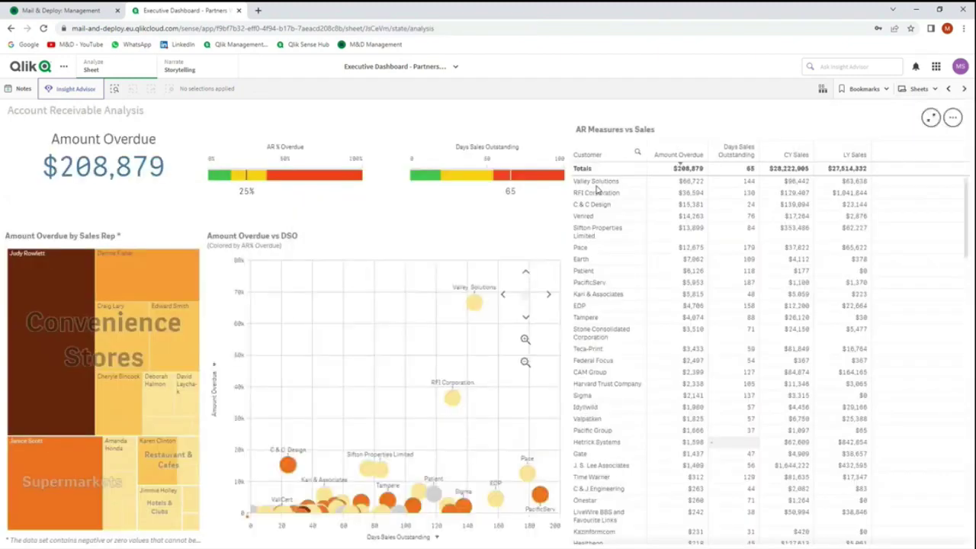
left_click(917, 11)
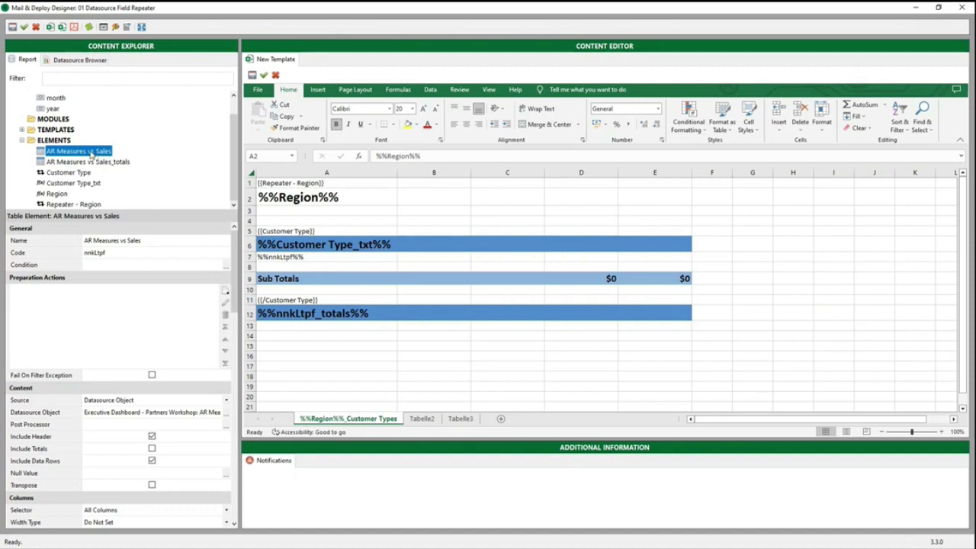
Review the AR Measures vs Sales element's content and export settings, plus the template's sub-total cell and %%nnkLtpf%% placeholder
left_click_drag(234, 288, 248, 417)
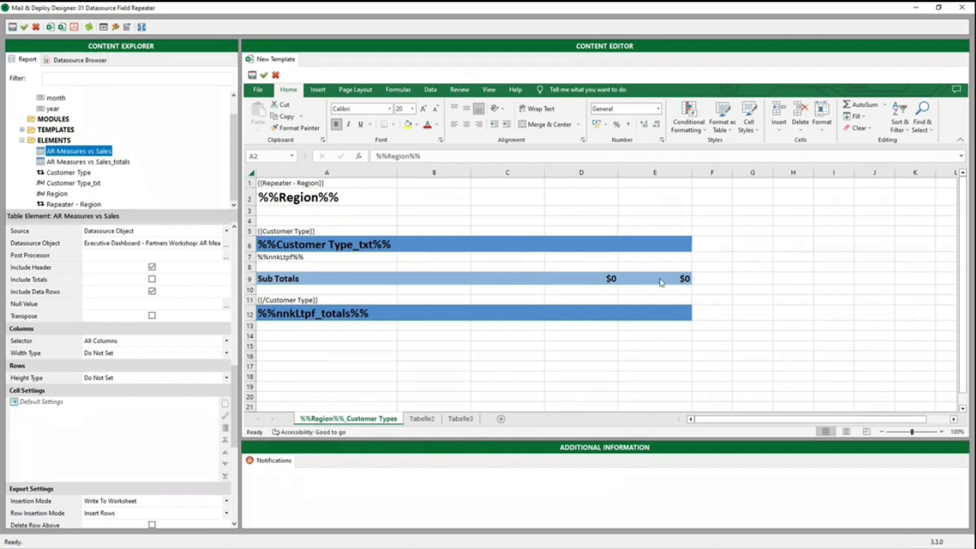
left_click(601, 281)
left_click(288, 259)
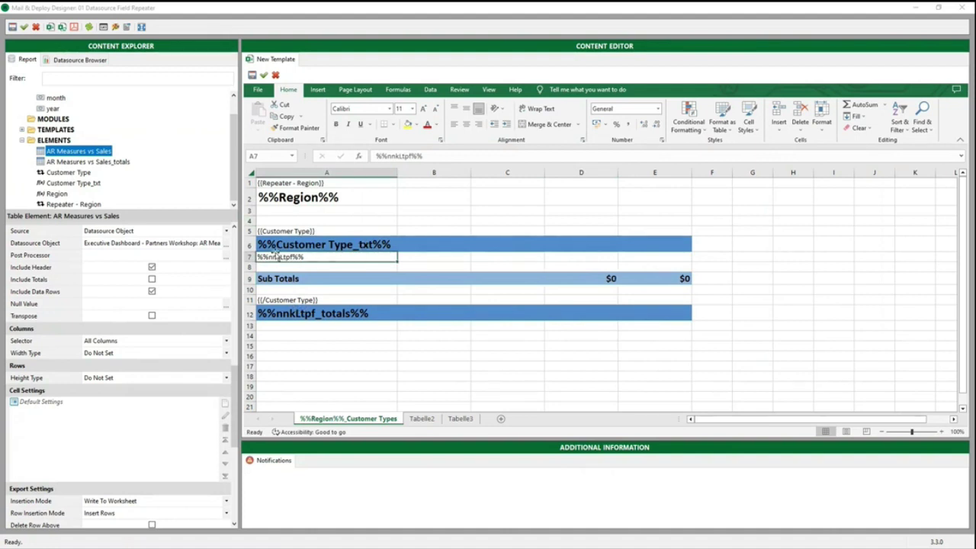
Inspect the Totals cell setting of the AR Measures vs Sales_totals element, keeping the template's totals row in view, and close it
left_click(99, 163)
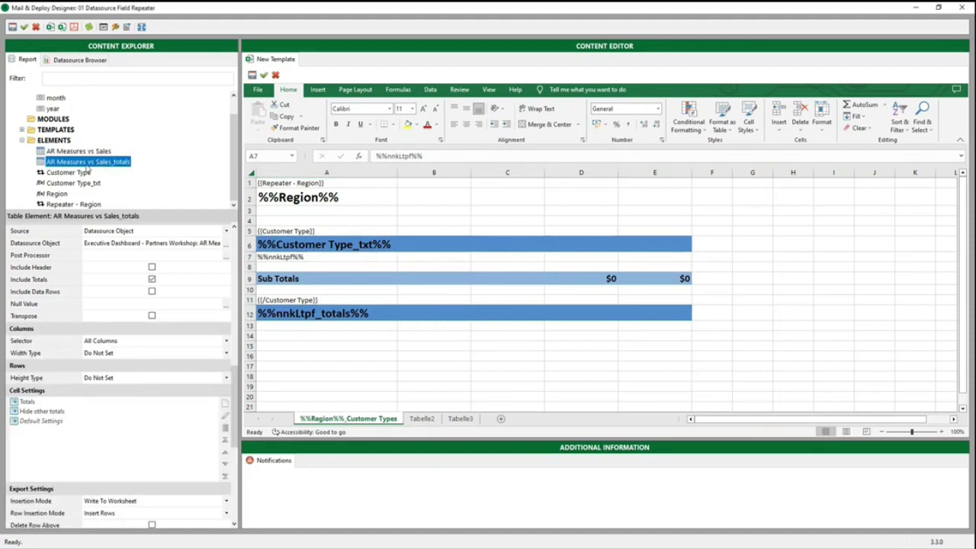
scroll(152, 389, "up", 1)
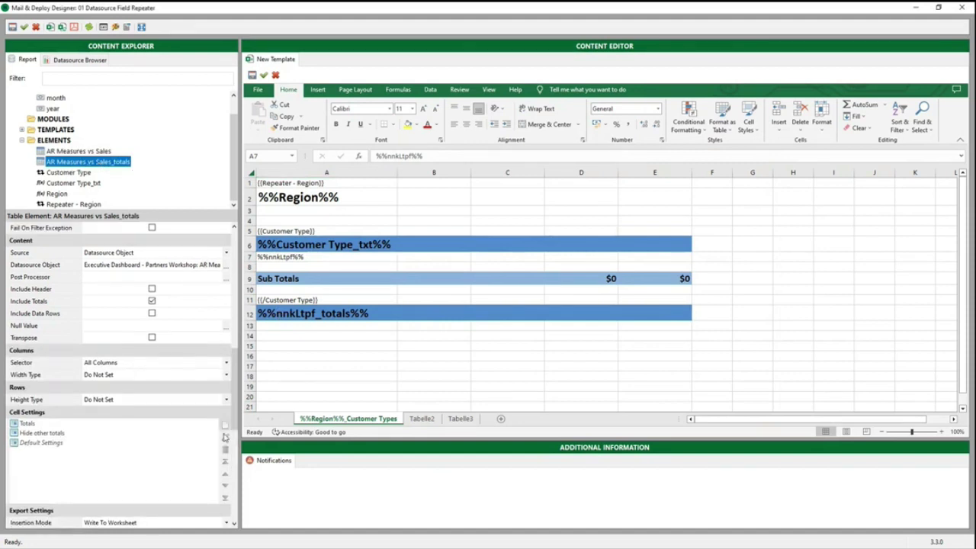
left_click(51, 425)
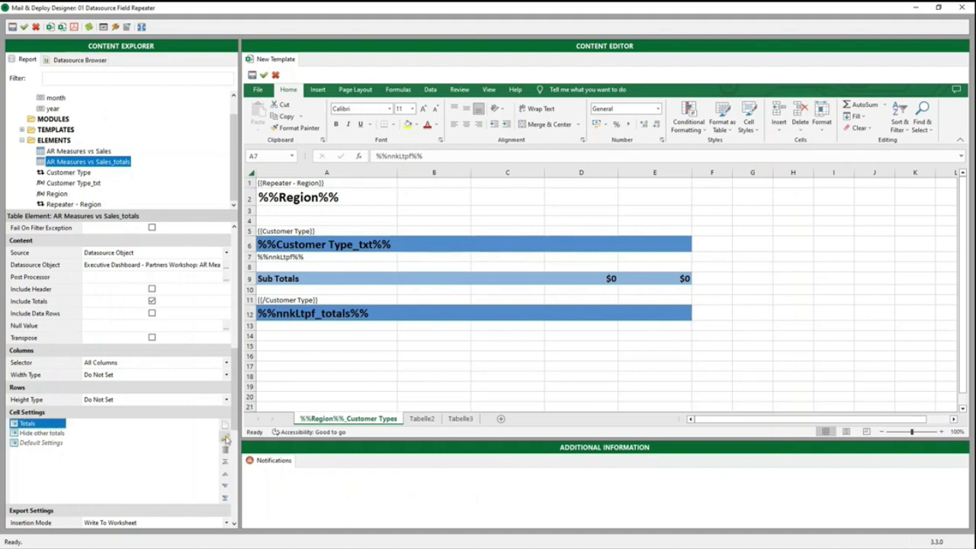
left_click(225, 439)
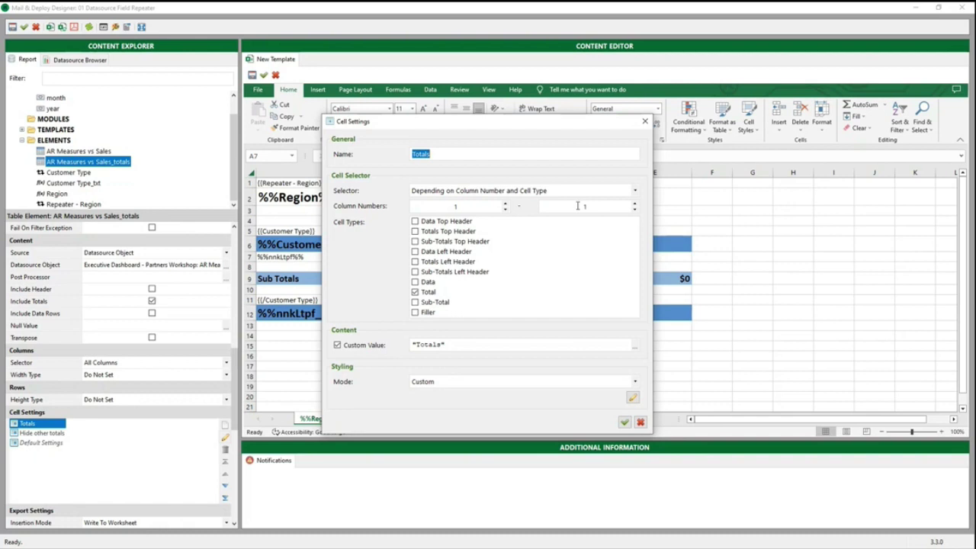
left_click_drag(449, 125, 647, 114)
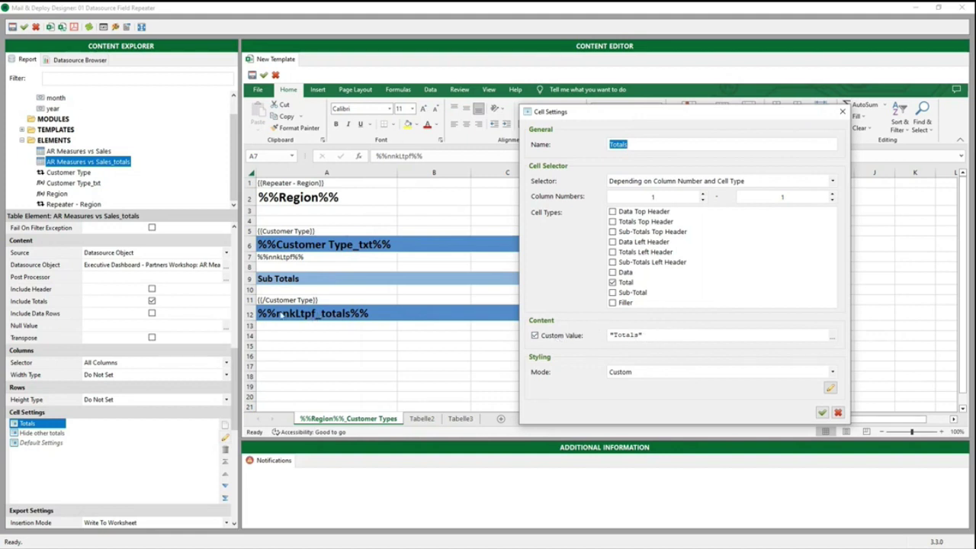
left_click(822, 414)
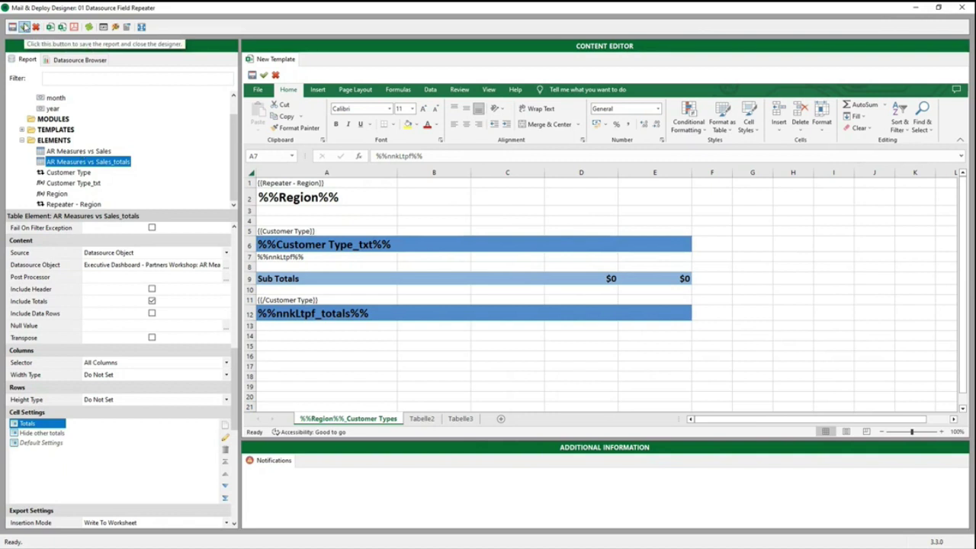
Open the 01 Datasource Field Repeater.xlsx output, review the Europe sheet's sub-totals and totals, and close the workbook
left_click(24, 27)
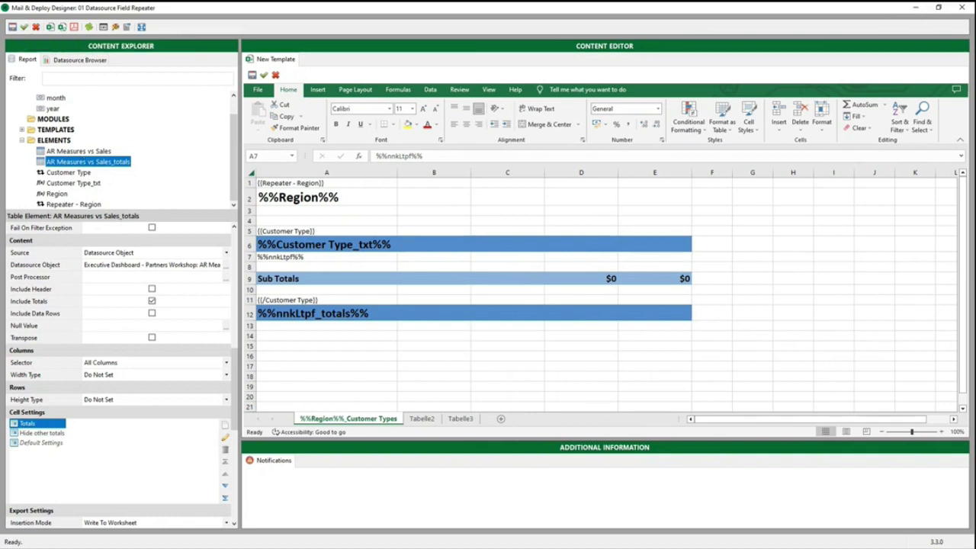
double_click(418, 204)
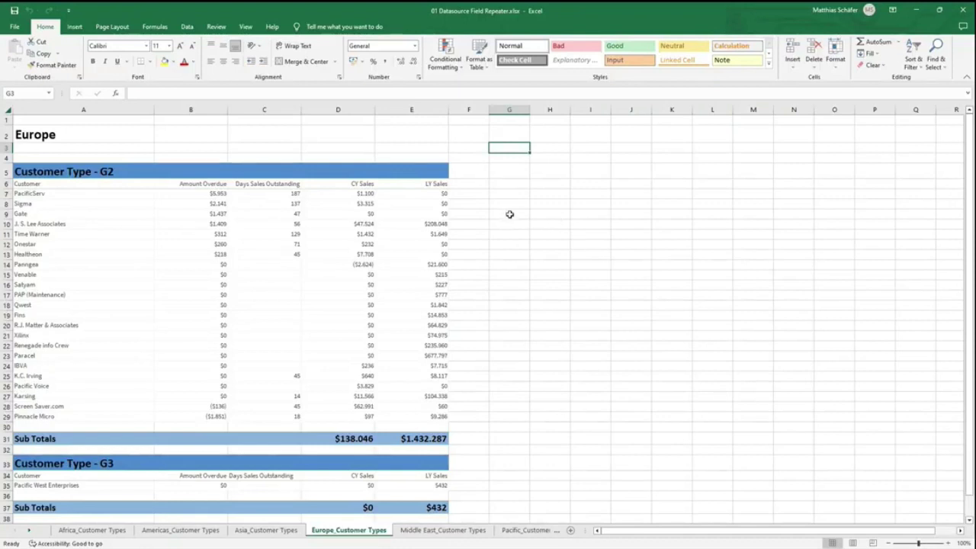
scroll(503, 260, "down", 5)
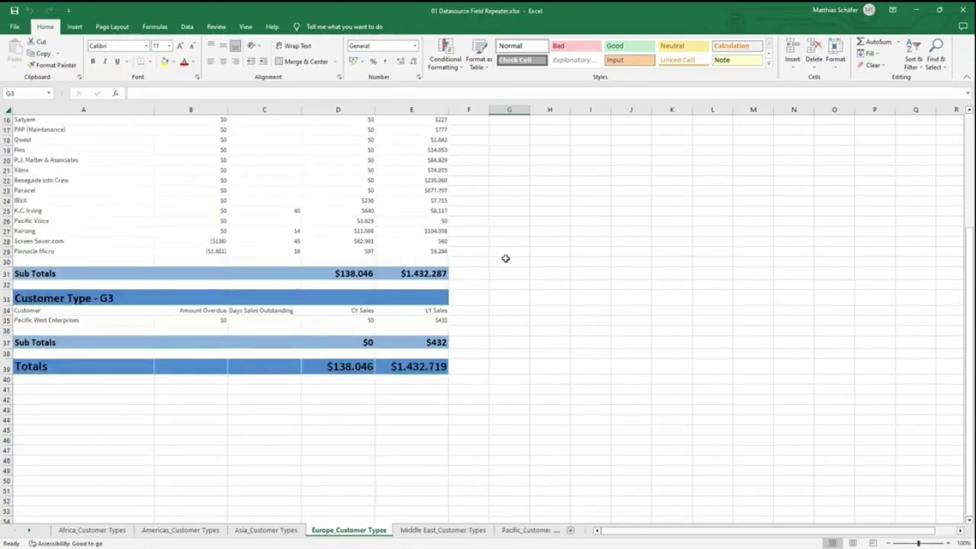
scroll(508, 356, "down", 3)
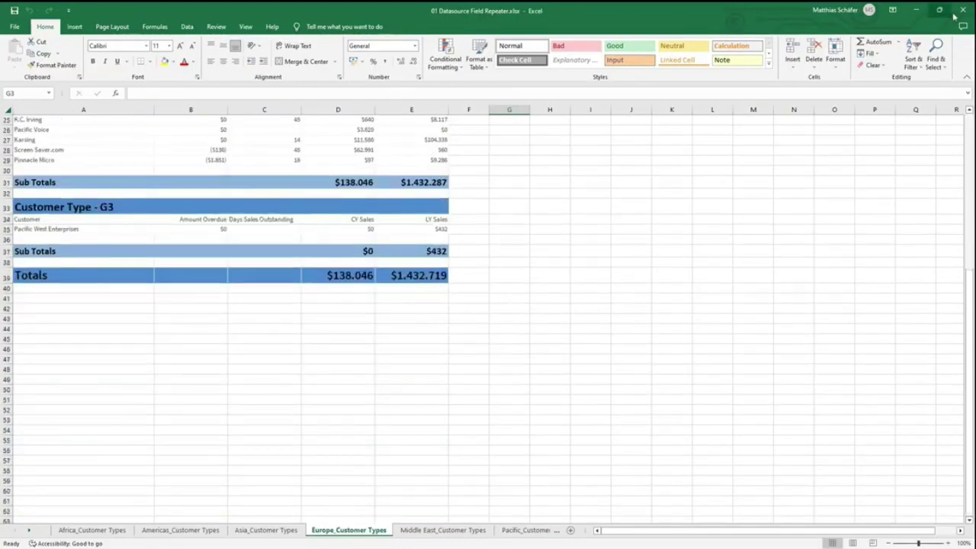
left_click(961, 11)
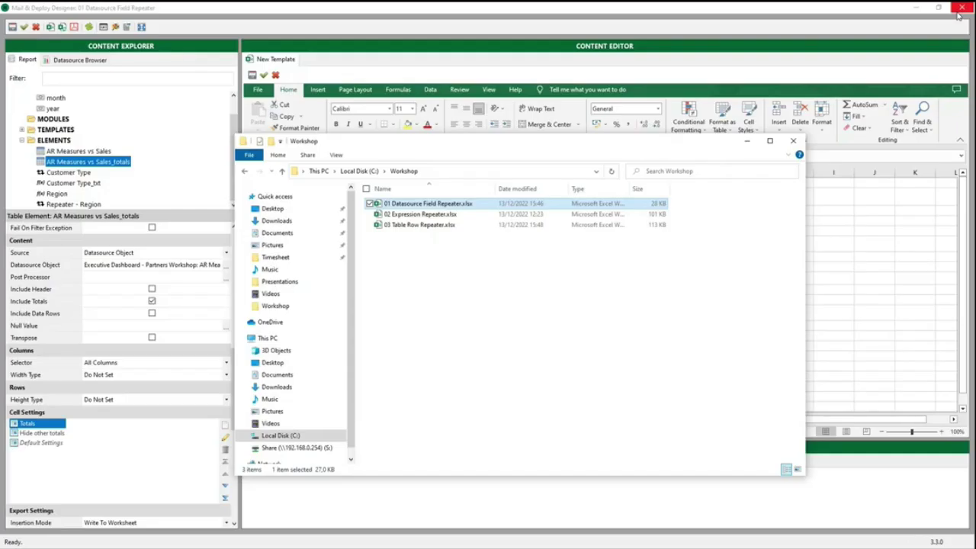
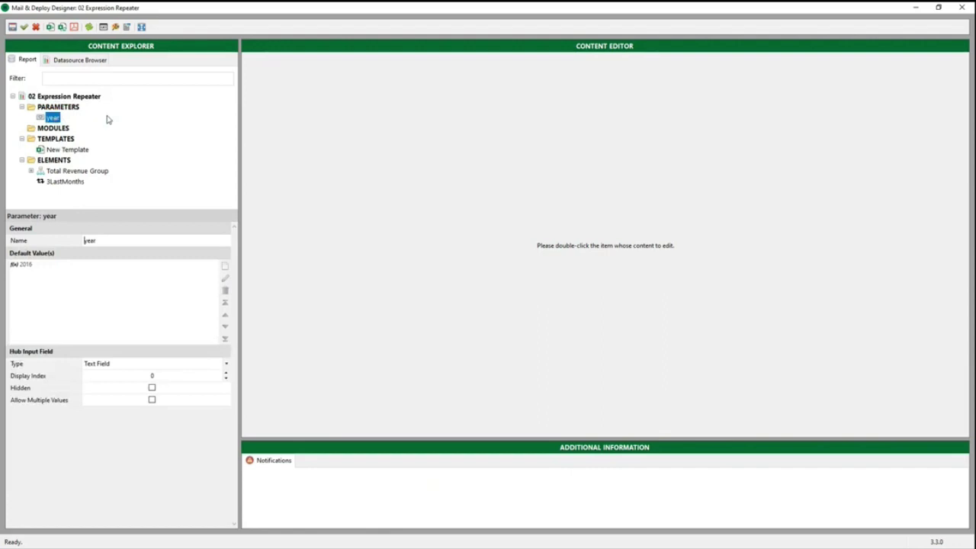
Open the 02 Expression Repeater report's New Template and the level settings of the 3LastMonths repeater element
double_click(77, 149)
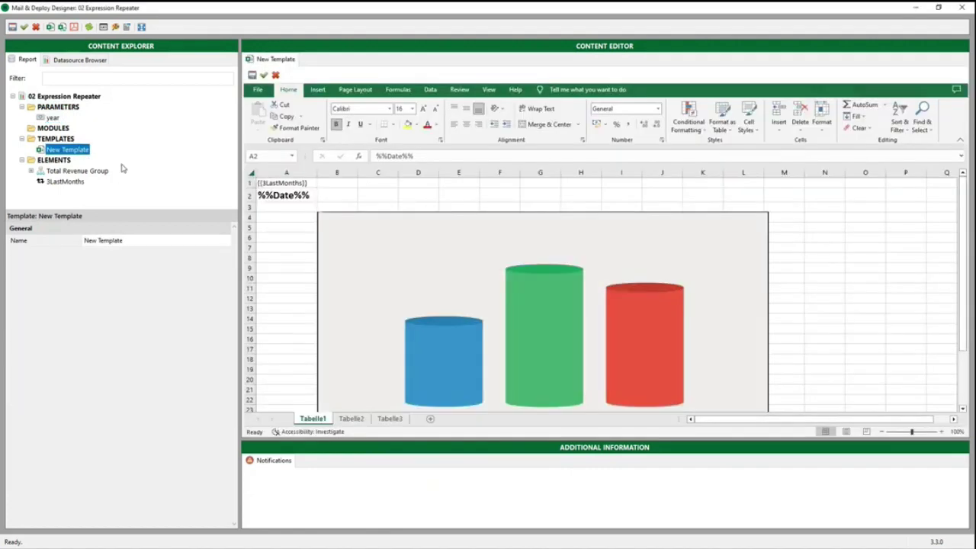
left_click(75, 184)
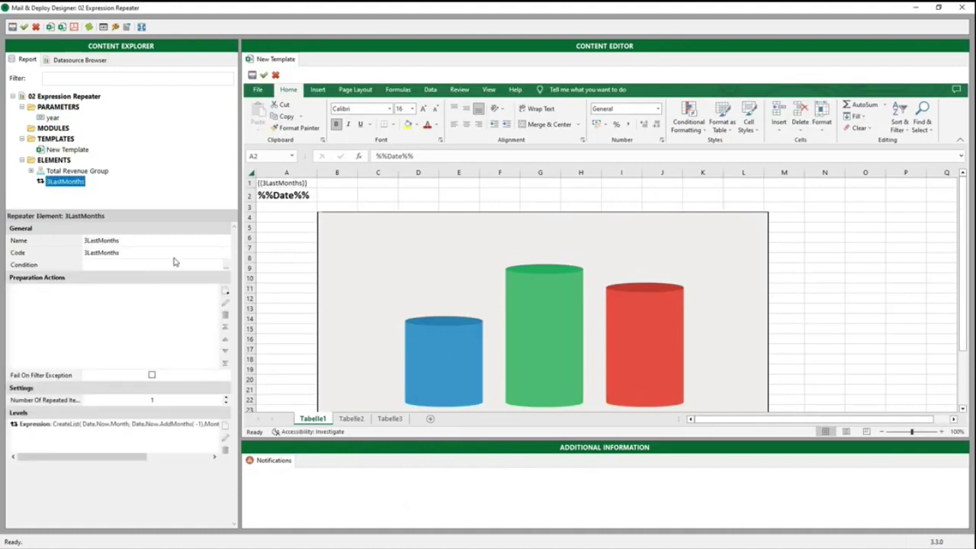
left_click(186, 425)
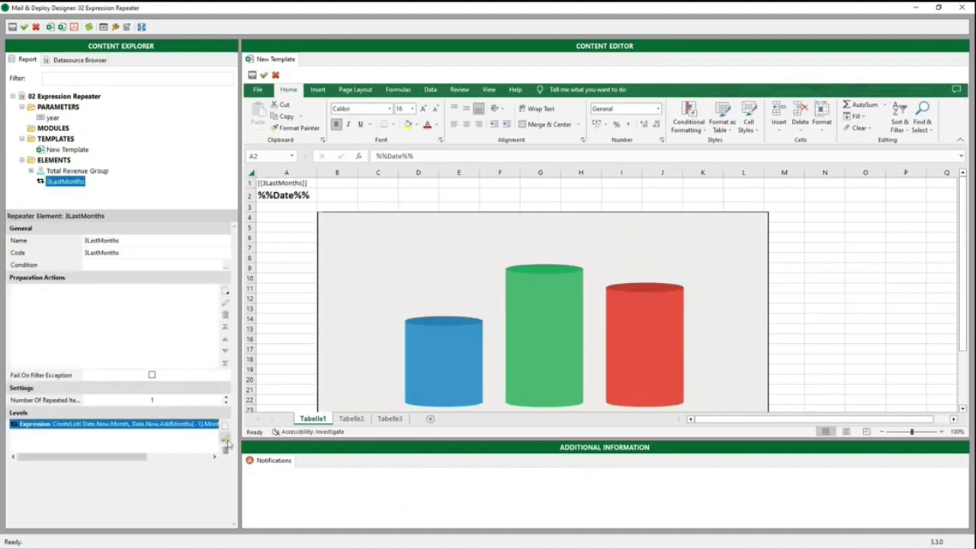
left_click(225, 441)
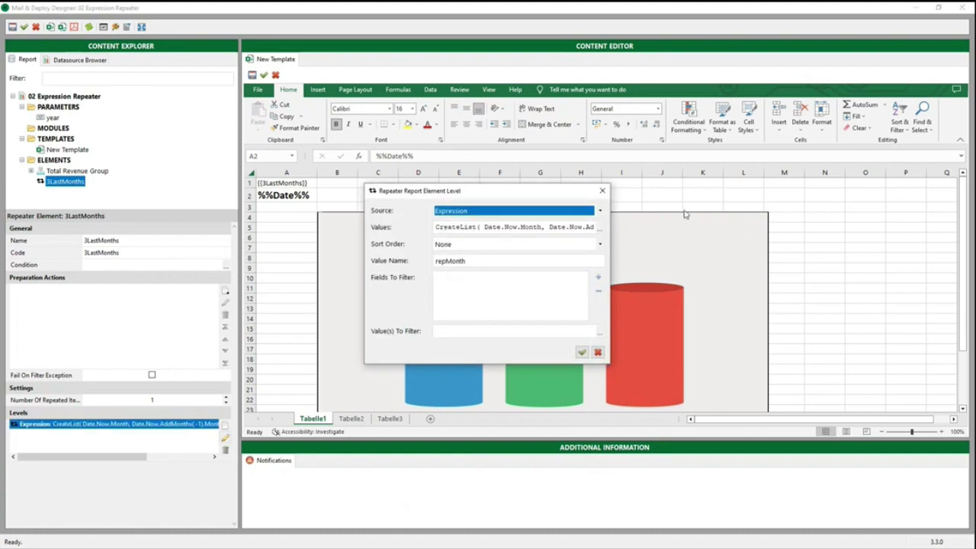
Examine the CreateList expression supplying the 3LastMonths level's month values, including its AddMonths terms, and close the expression and level settings
left_click(600, 229)
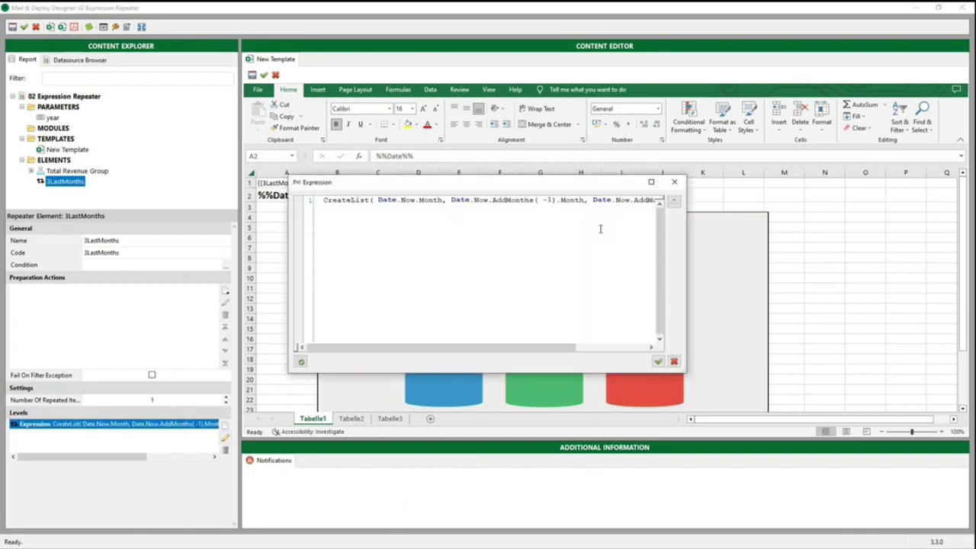
mouse_move(389, 197)
left_mouse_down()
mouse_move(444, 200)
mouse_move(403, 202)
left_mouse_up()
left_click(444, 200)
left_click(421, 199)
left_click_drag(521, 199, 553, 201)
left_click(552, 200)
left_click_drag(562, 347, 623, 348)
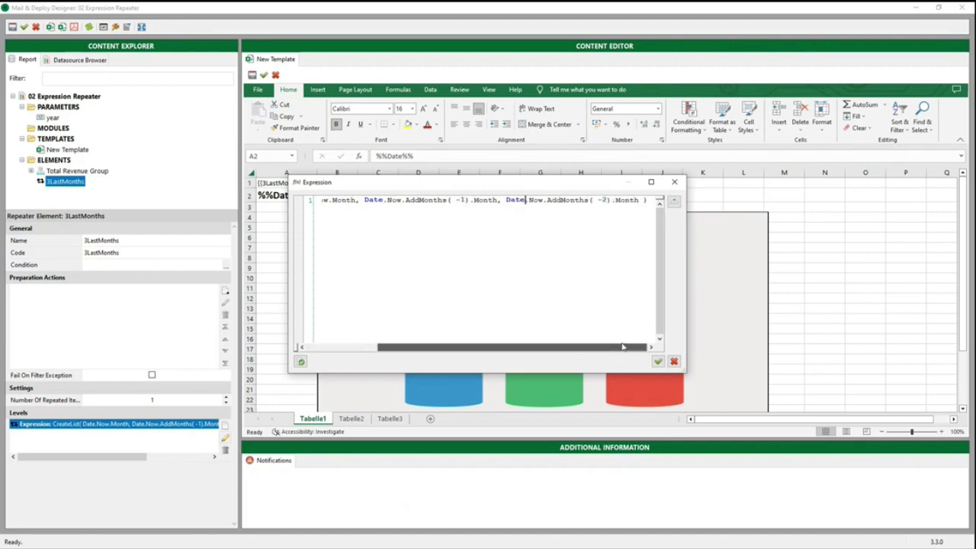
left_click(658, 362)
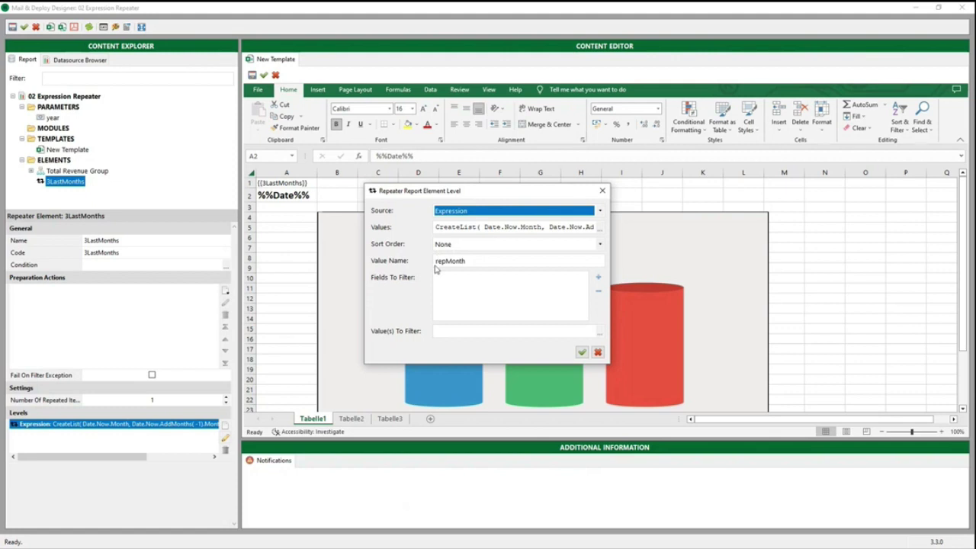
left_click(582, 352)
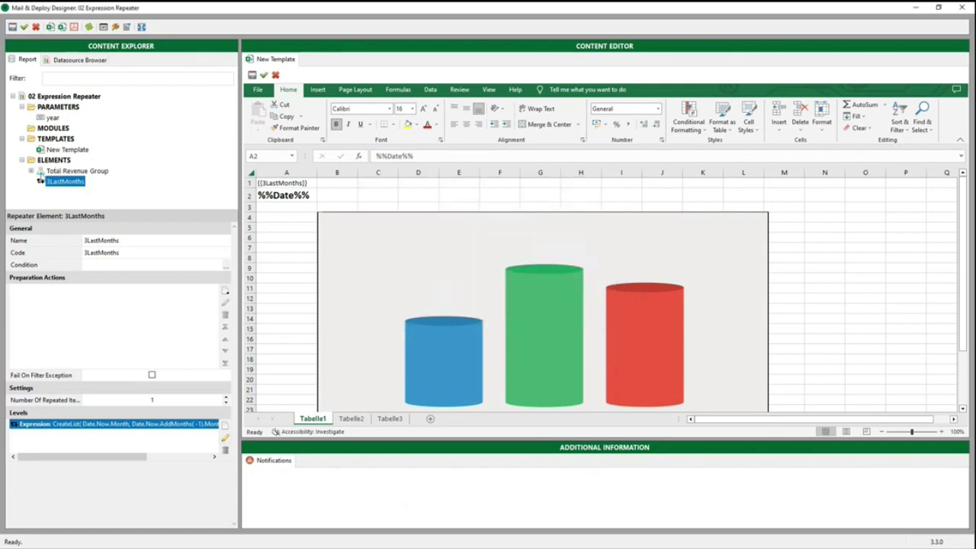
Expand the Total Revenue Group, inspect its FiscalMonthNum filter action using the repMonth repeated value, and close the action's settings
left_click(31, 171)
left_click(66, 171)
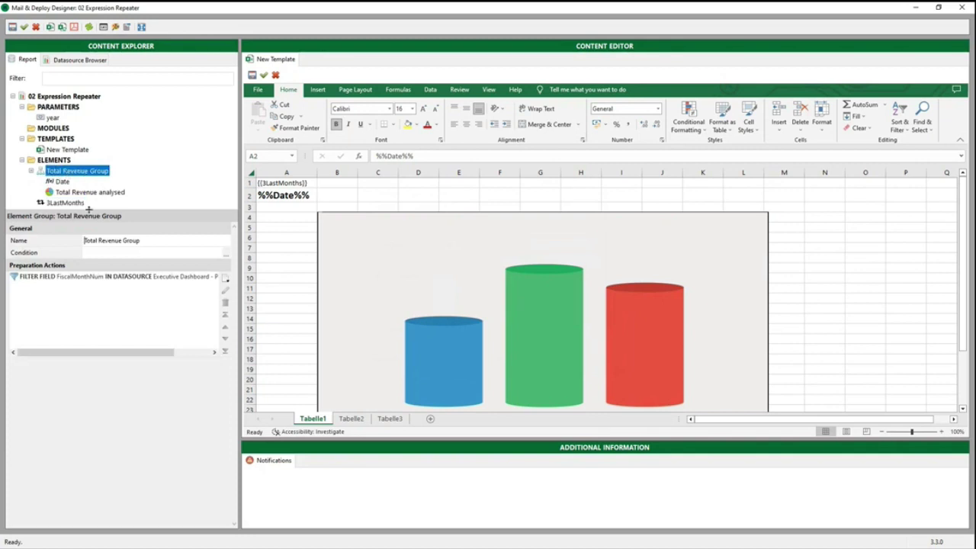
left_click(95, 277)
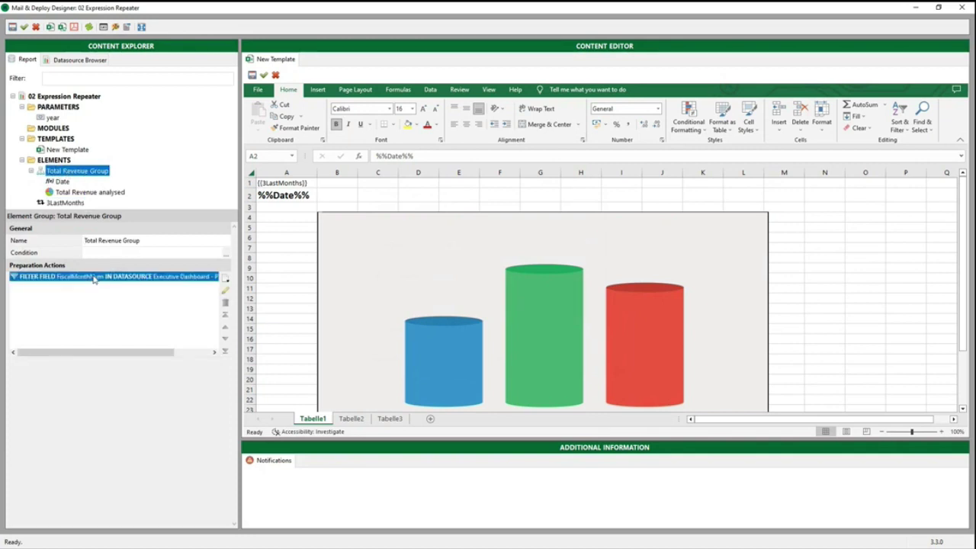
left_click(225, 290)
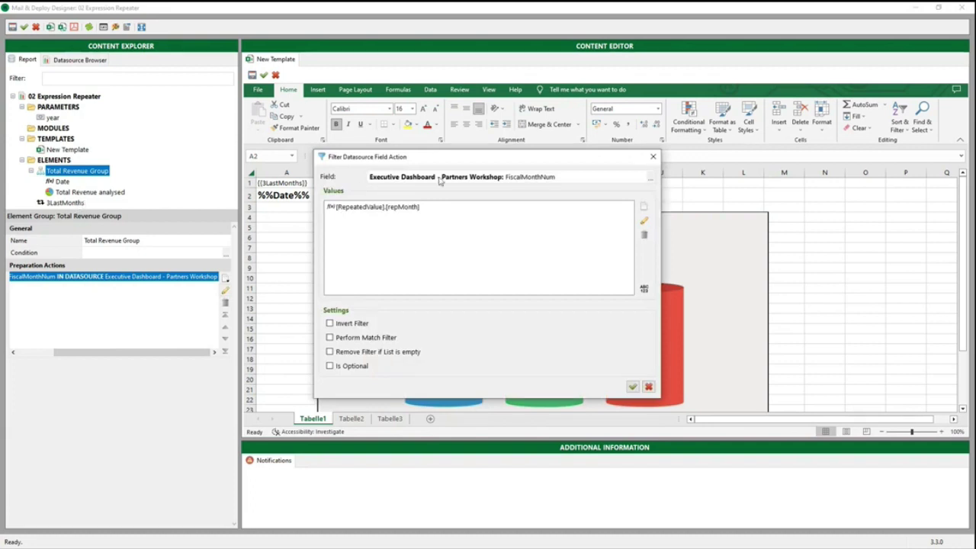
left_click(633, 387)
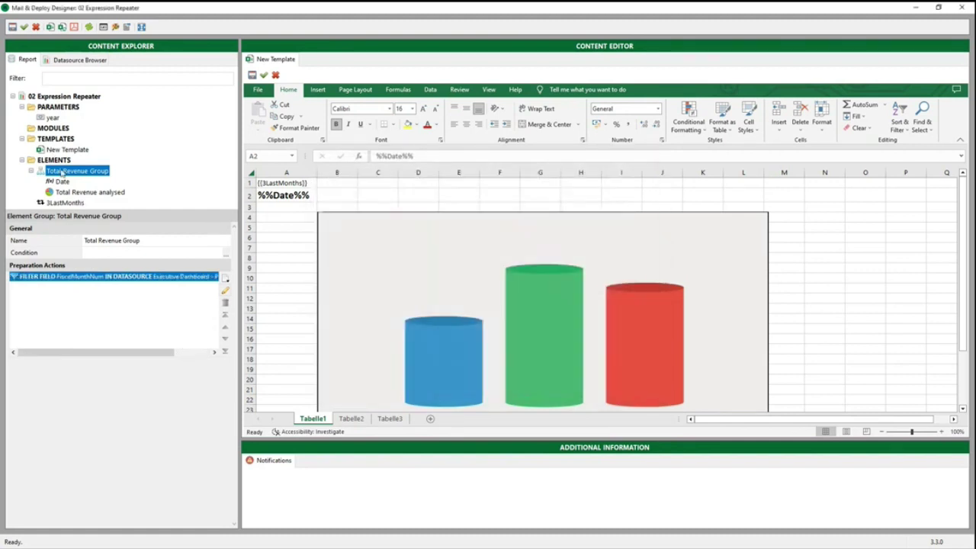
Inspect the report's Fiscal Year filter action and the settings of the Total Revenue analysed chart element
left_click(70, 97)
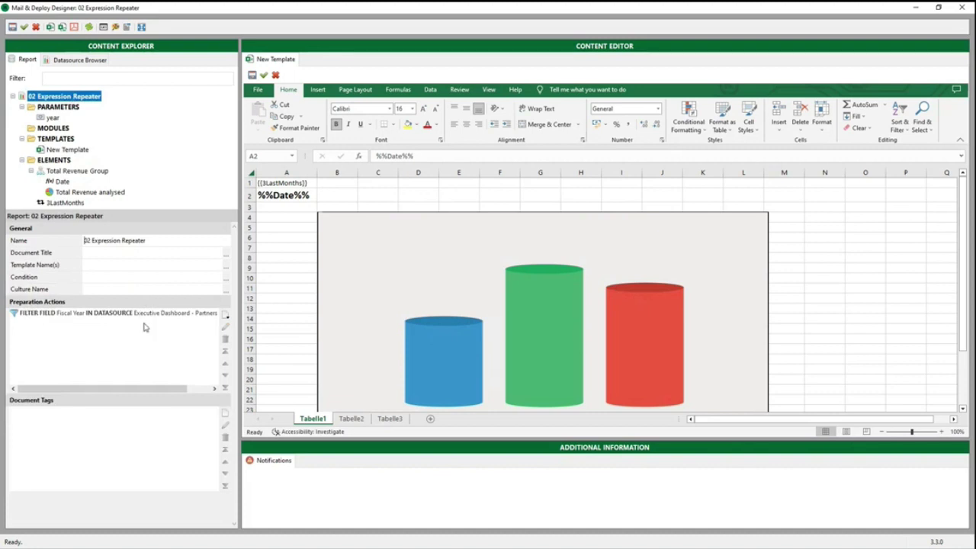
left_click(69, 195)
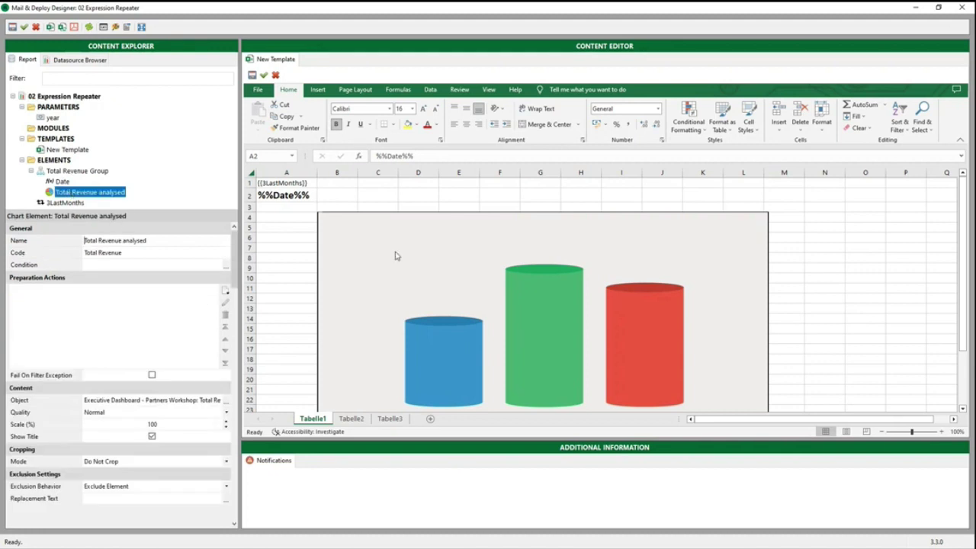
Examine the Date element's full value expression combining FiscalMonth and Fiscal Year, and close the expression
left_click(61, 182)
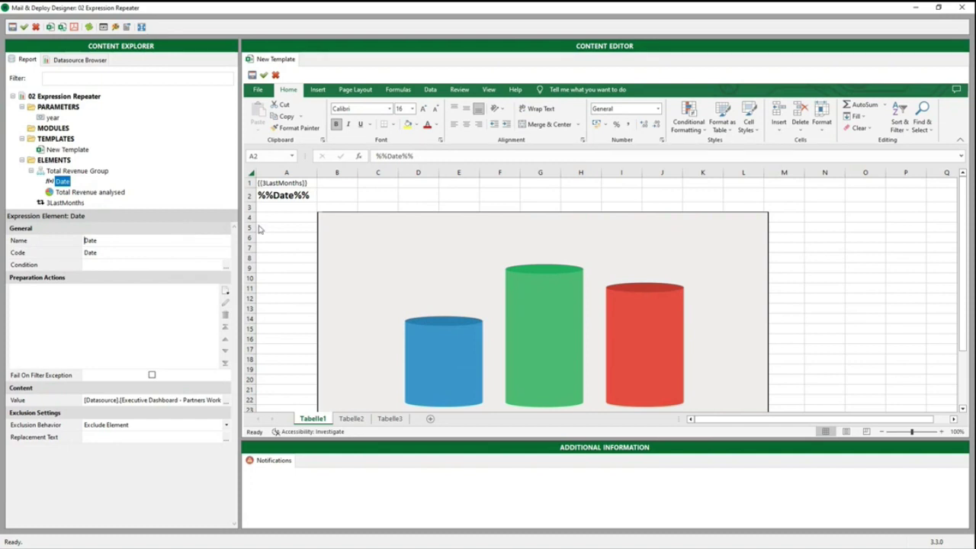
left_click_drag(171, 402, 220, 402)
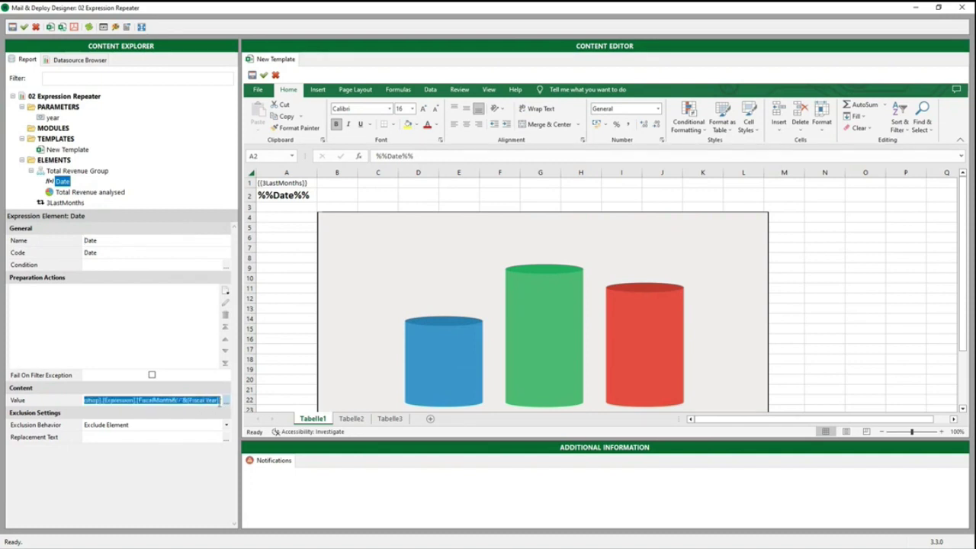
left_click(204, 401)
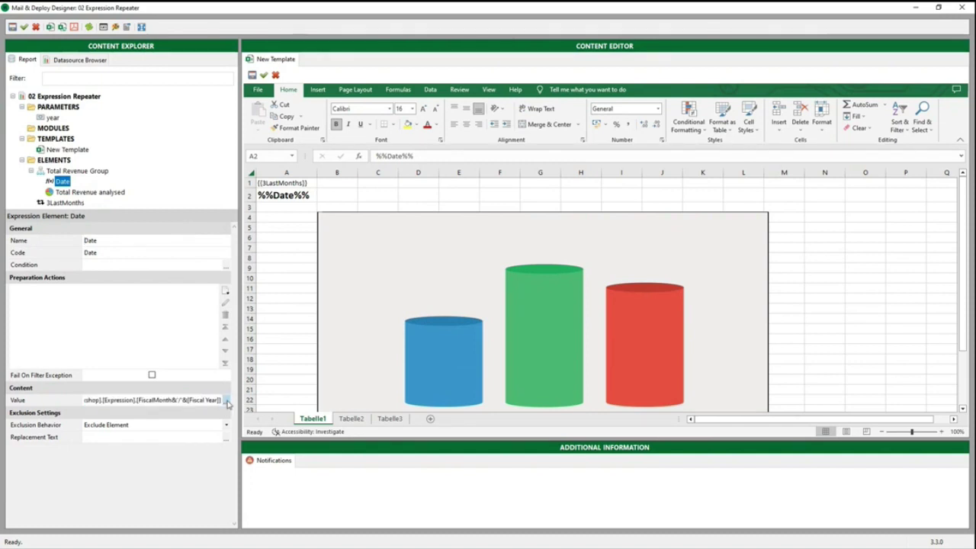
left_click(226, 401)
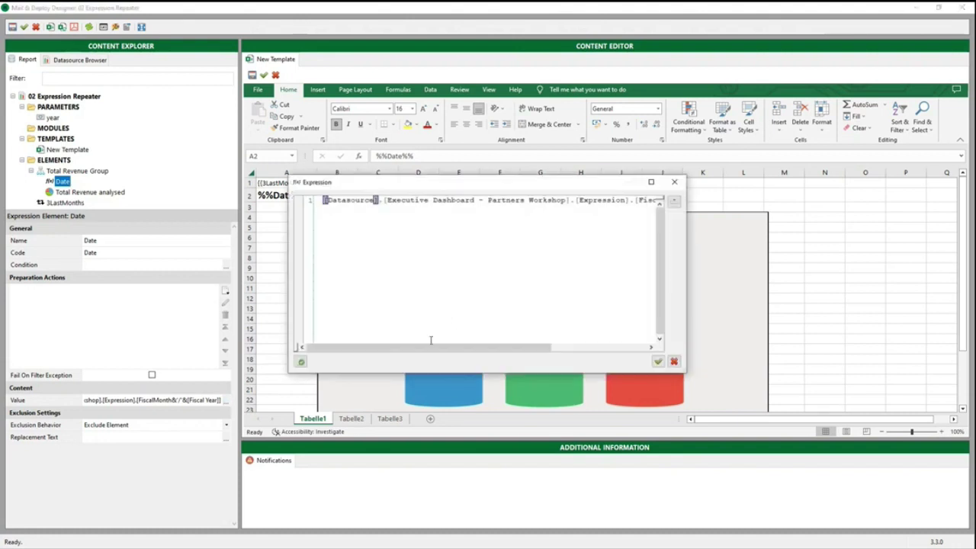
left_click_drag(425, 351, 399, 347)
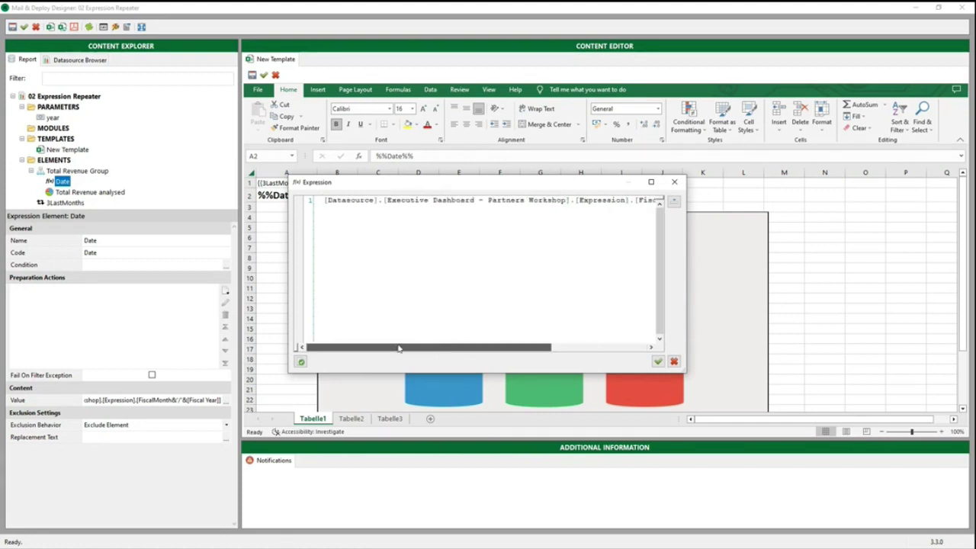
left_click(658, 362)
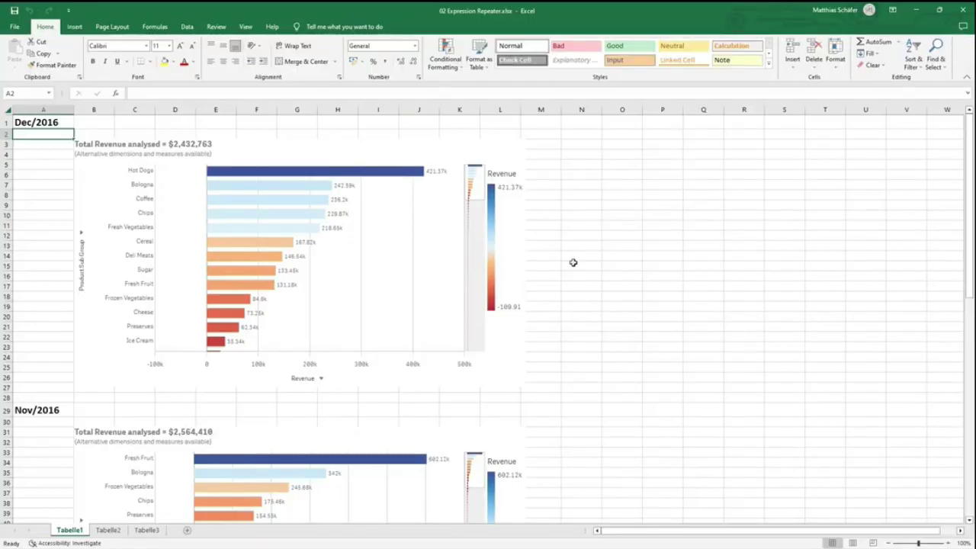
Close the 02 Expression Repeater.xlsx output and open the 03 Table Row Repeater report's New Template in the Designer
left_click(962, 10)
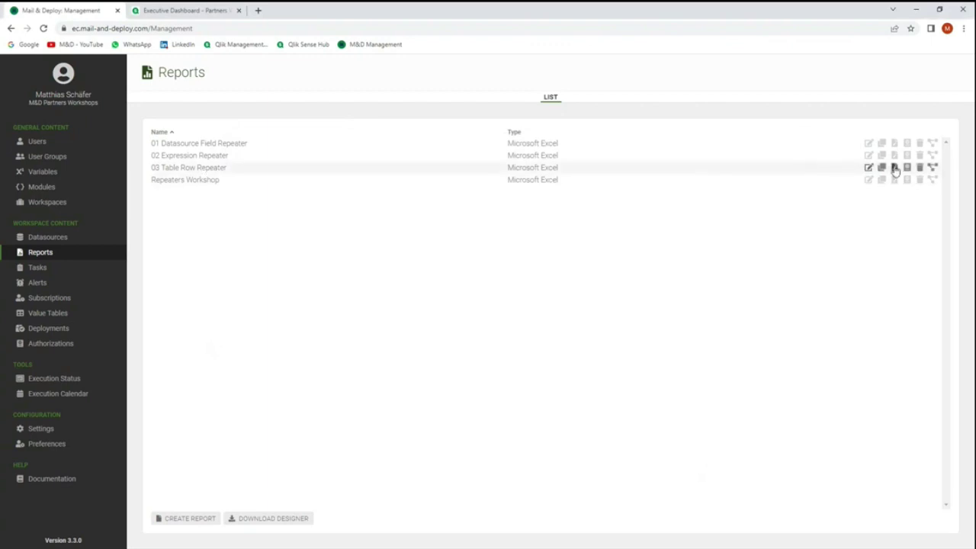
left_click(895, 169)
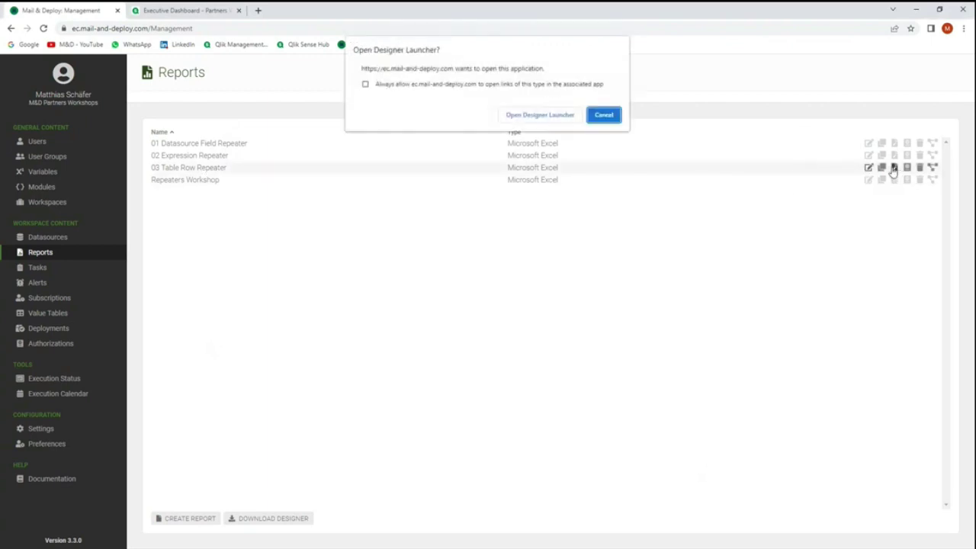
left_click(546, 118)
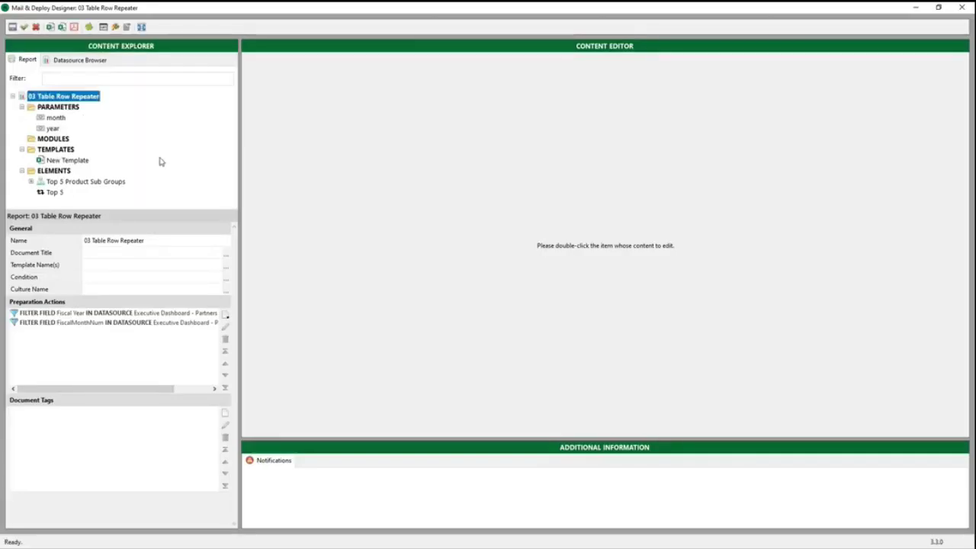
left_click(77, 160)
double_click(77, 161)
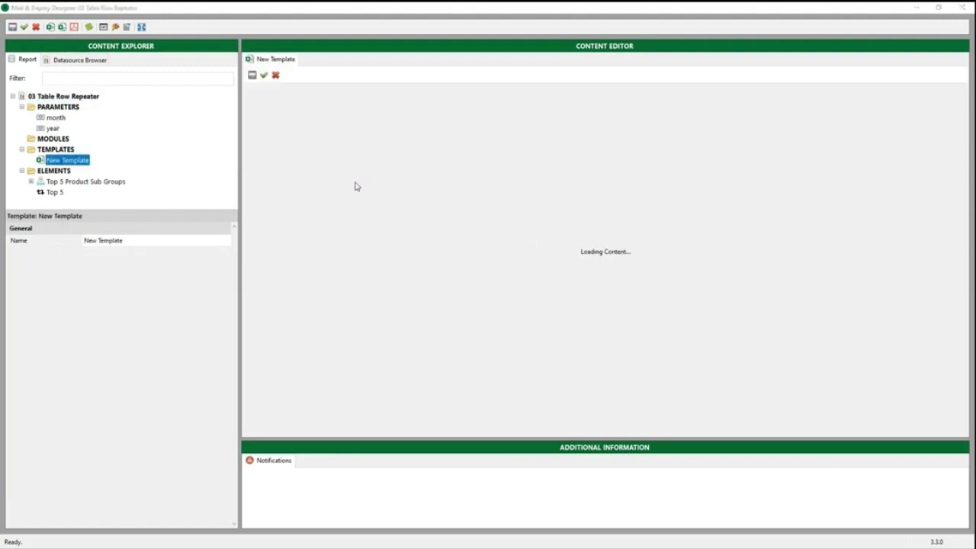
scroll(399, 230, "down", 1)
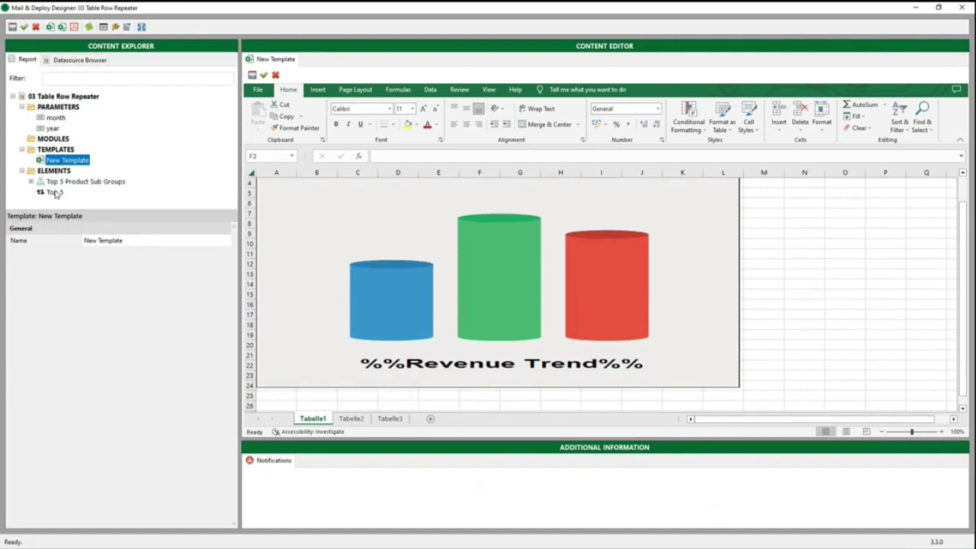
Open the level settings of the Top 5 repeater element and inspect its Table Rows source and datasource object
left_click(57, 193)
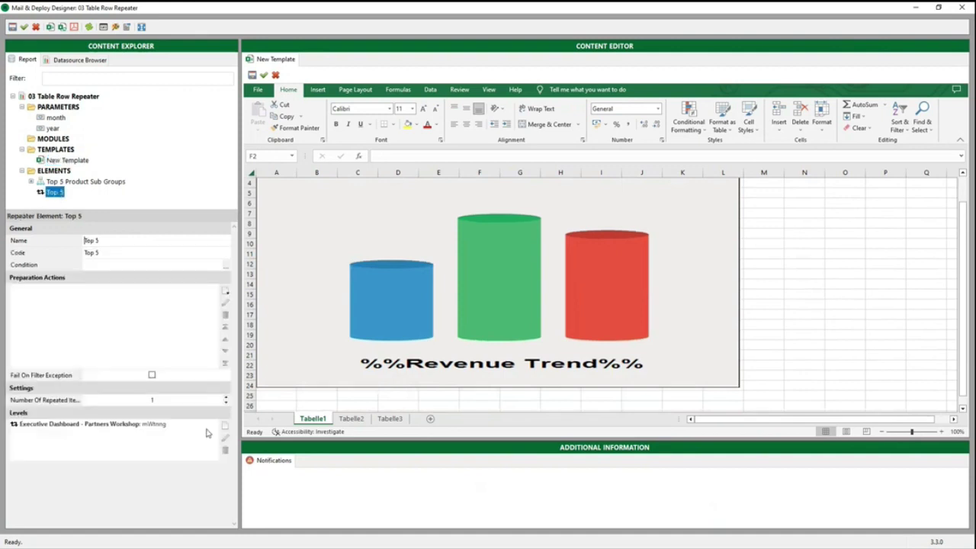
left_click(162, 427)
left_click(225, 438)
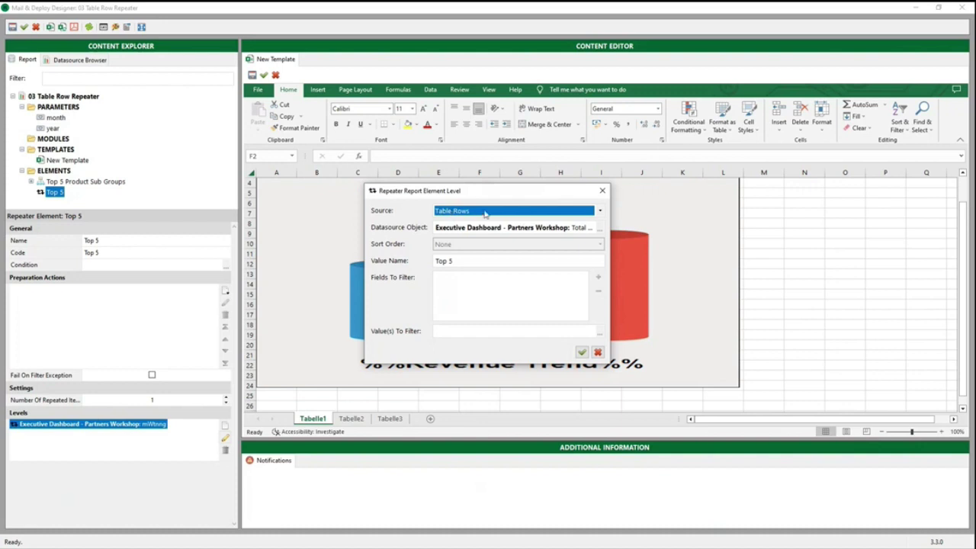
left_click(599, 211)
left_click(599, 211)
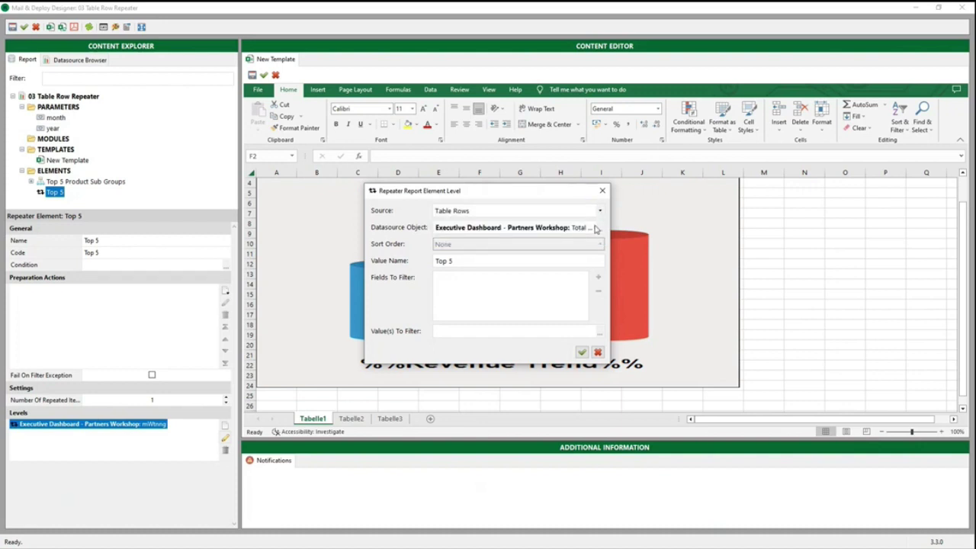
left_click(599, 229)
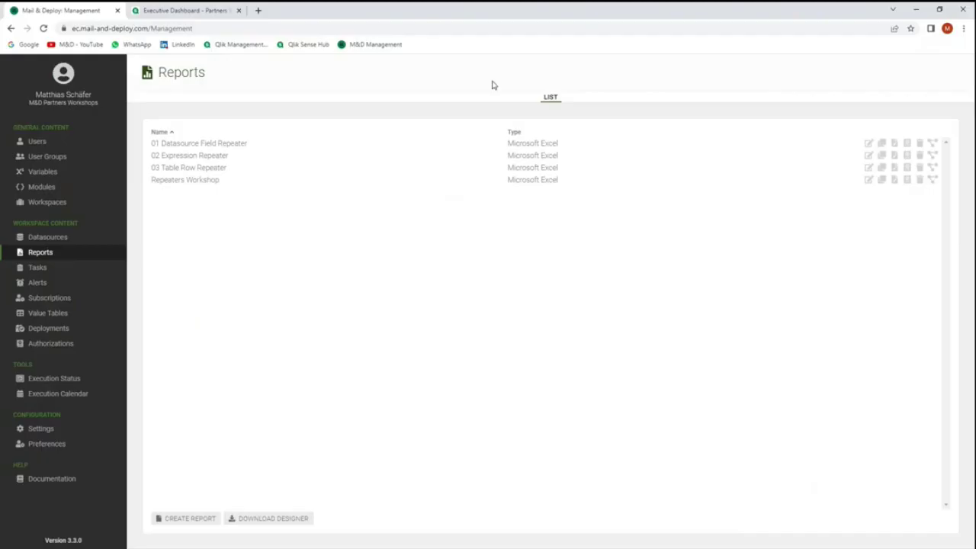
Switch to the Qlik Executive Dashboard to view the Sales Analysis (1) sheet's top revenue chart, return to the Designer and close the Top 5 level settings
left_click(153, 11)
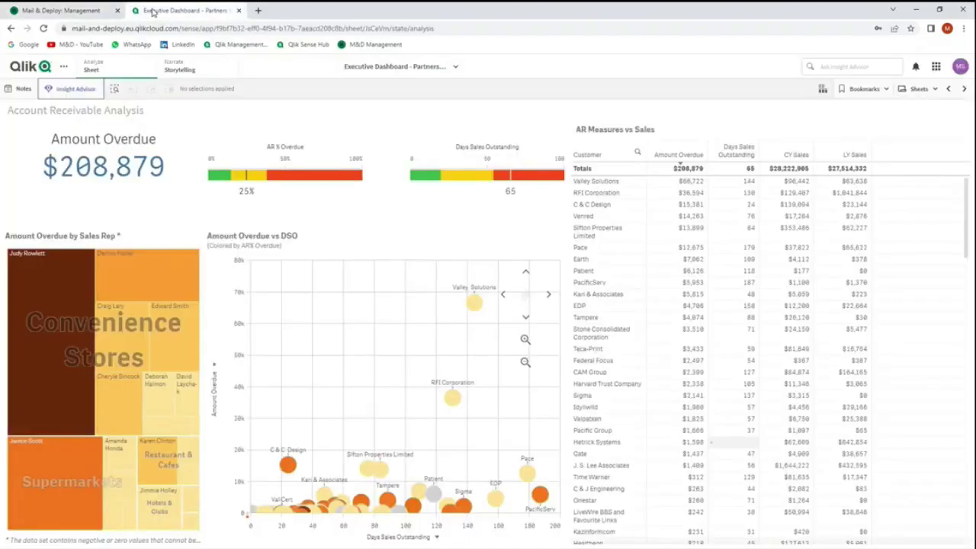
left_click(938, 89)
left_click(676, 188)
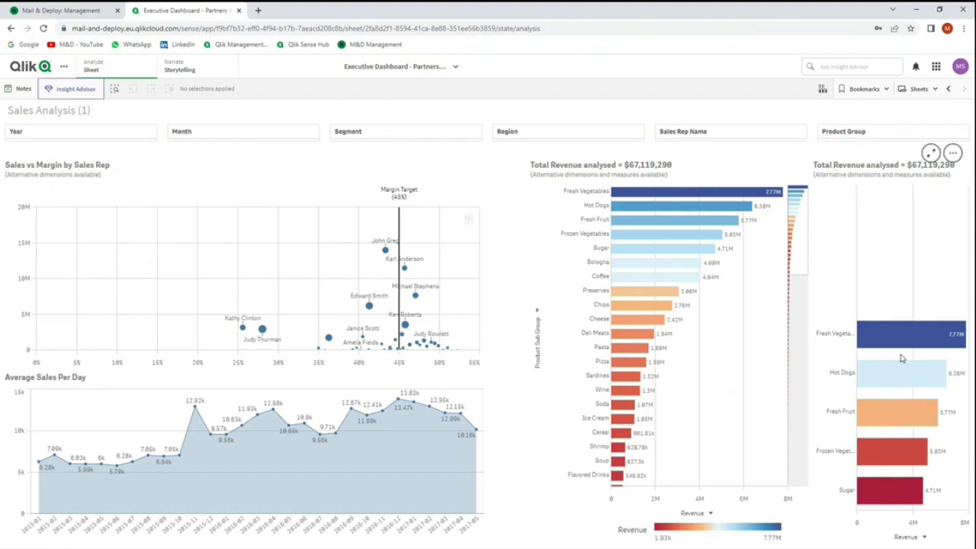
left_click(76, 12)
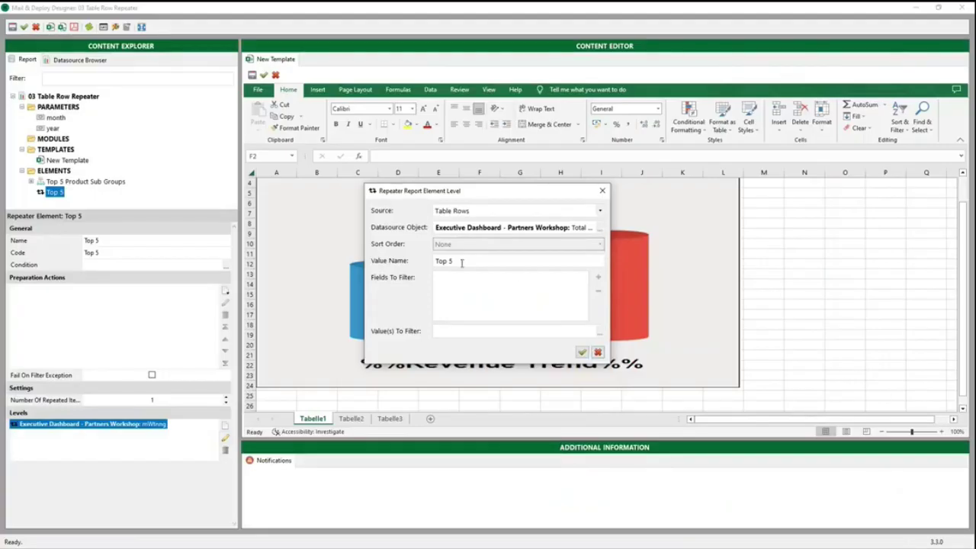
left_click(581, 354)
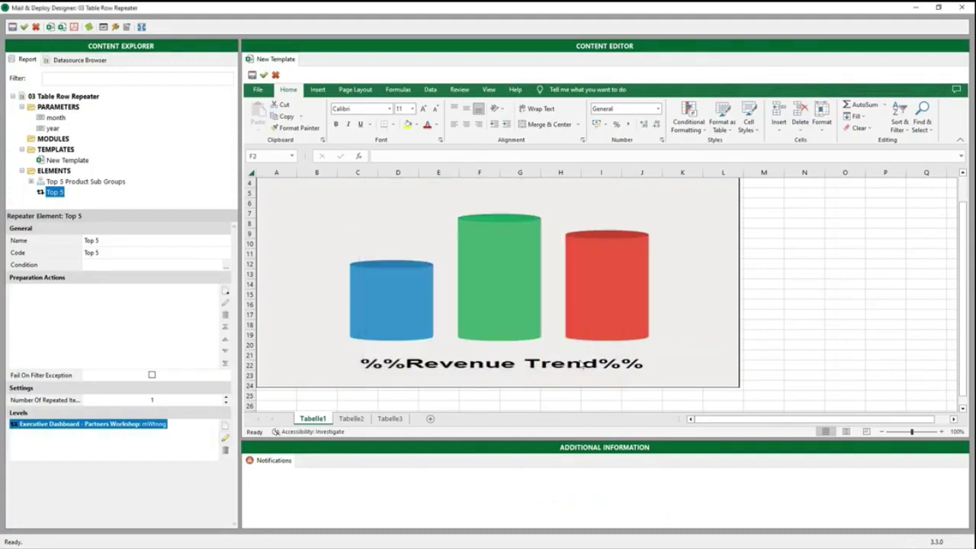
Expand the Top 5 Product Sub Groups group and open its Product Sub Group Desc filter action
left_click(50, 183)
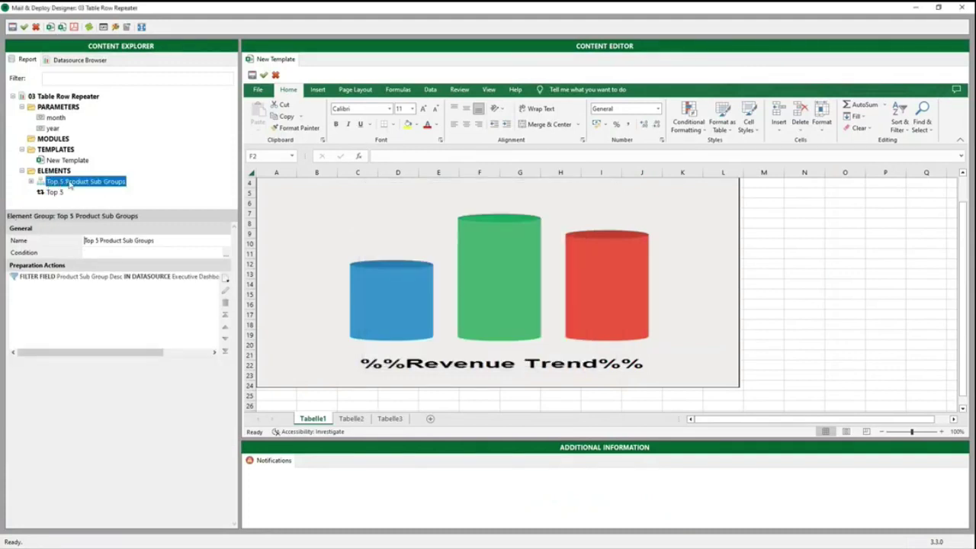
left_click(32, 182)
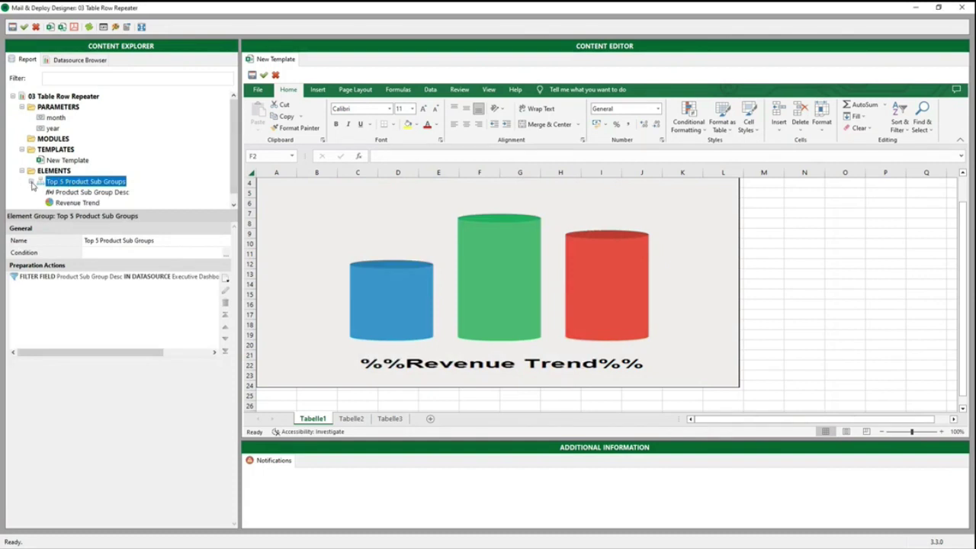
scroll(80, 183, "down", 1)
left_click(84, 278)
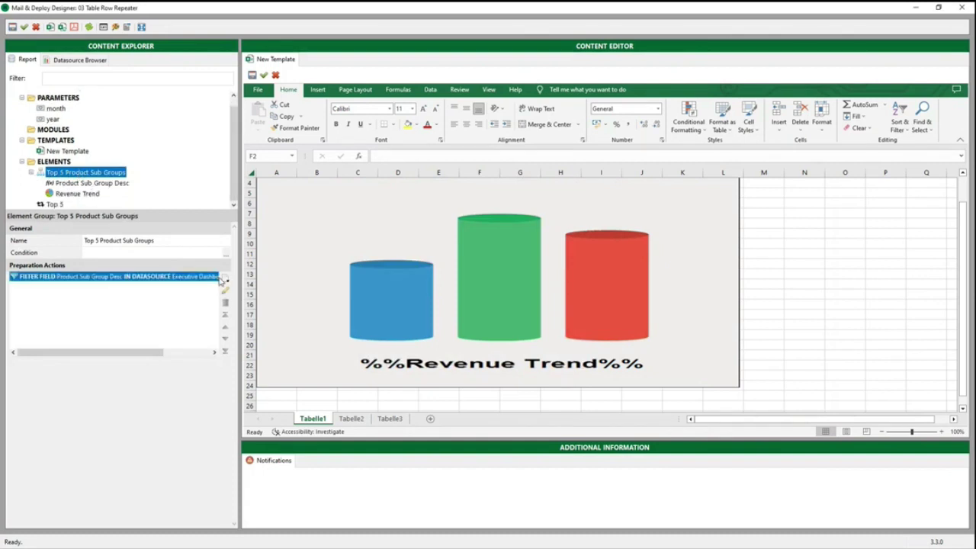
left_click(225, 291)
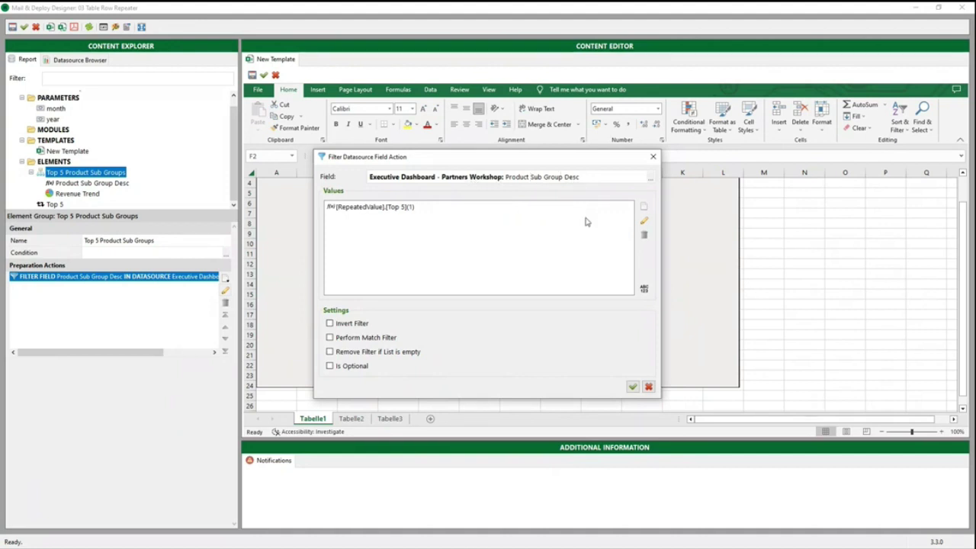
Insert the Top 5 repeated value in a value expression of the Product Sub Group Desc filter and accept the filter action
left_click(644, 219)
left_click(674, 200)
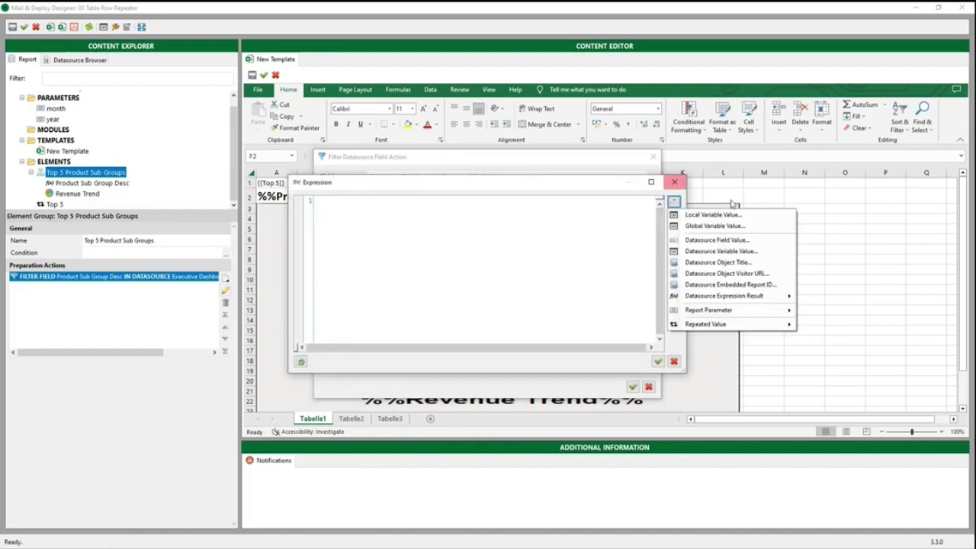
mouse_move(718, 331)
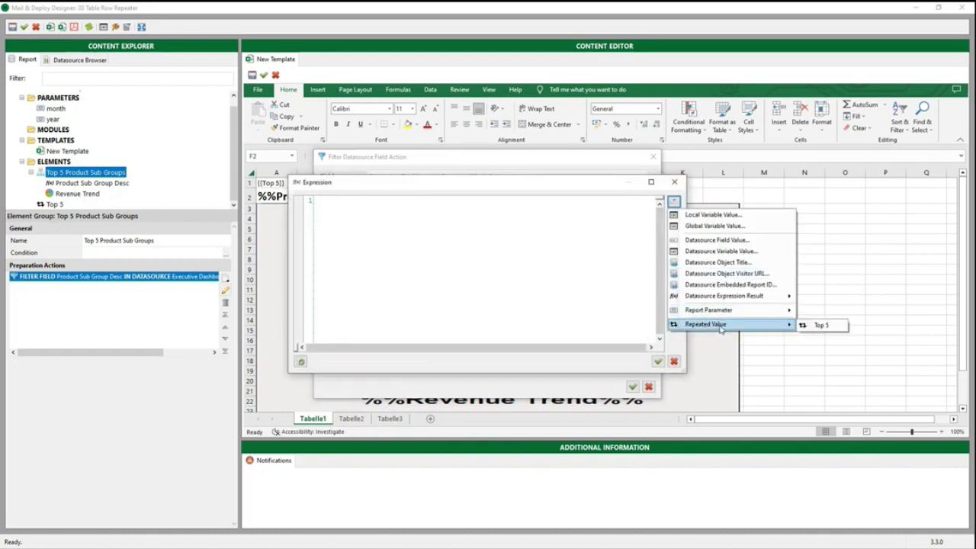
left_click(821, 326)
left_click(657, 361)
left_click(632, 387)
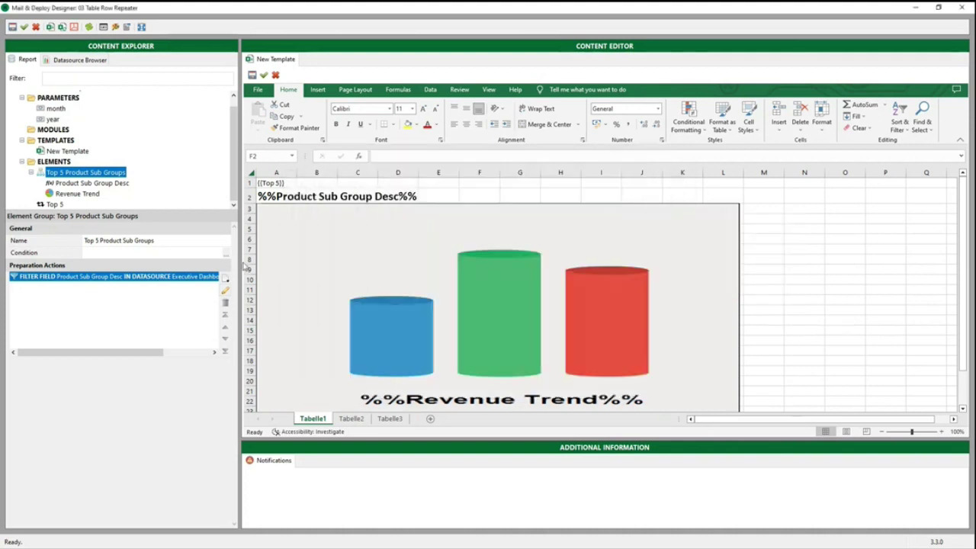
Check the value name in the Top 5 repeater's level settings and close them
left_click(50, 206)
left_click(225, 439)
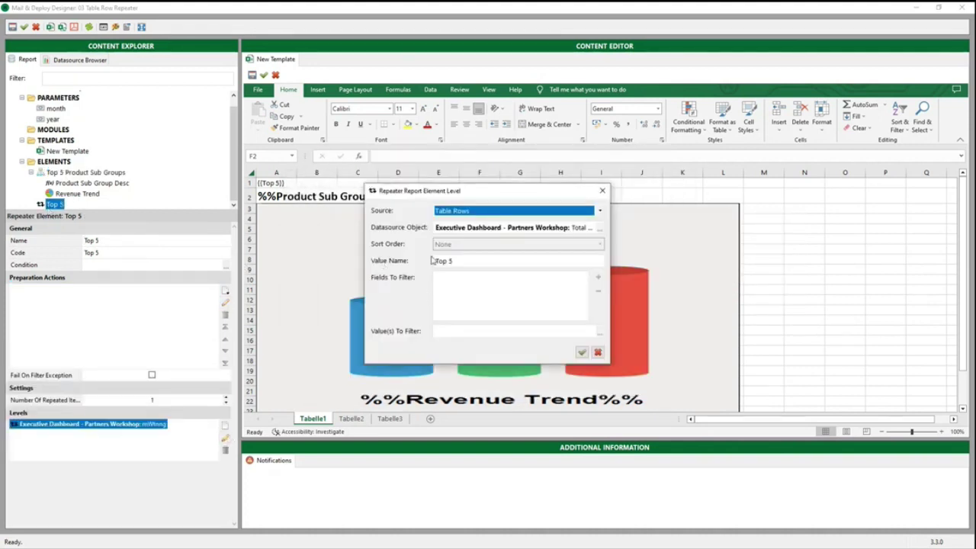
left_click(582, 353)
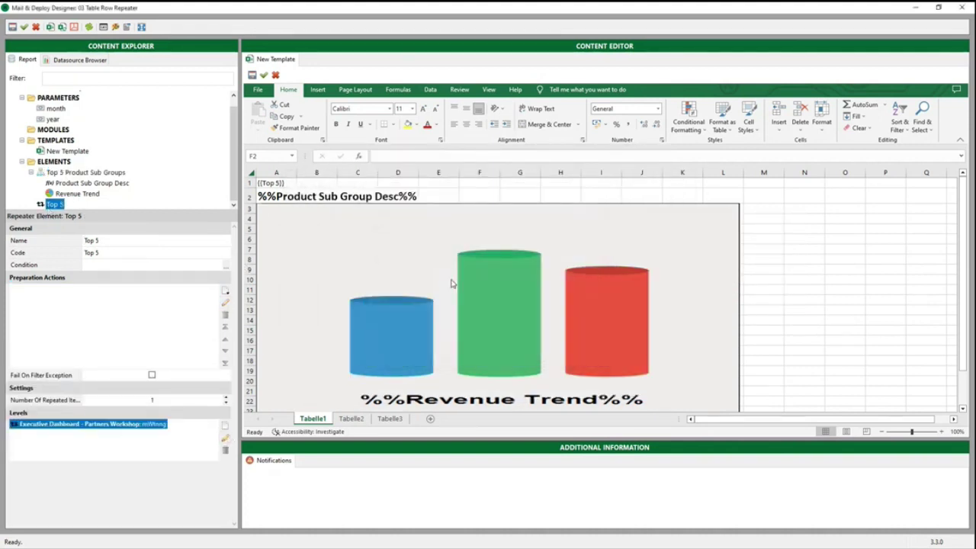
Inspect the Revenue Trend chart's action that removes the FiscalMonthNum filter, and close the action's settings
left_click(78, 194)
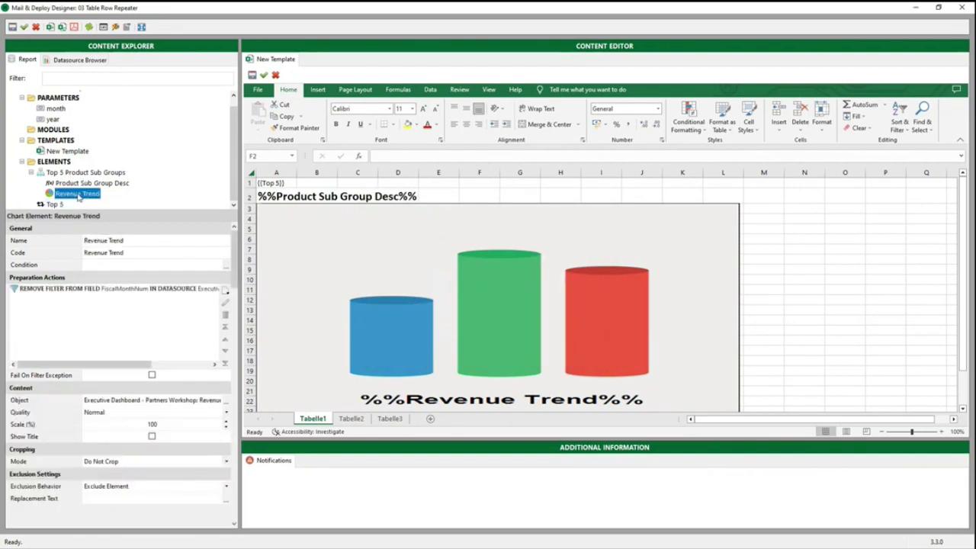
left_click(81, 291)
left_click(225, 304)
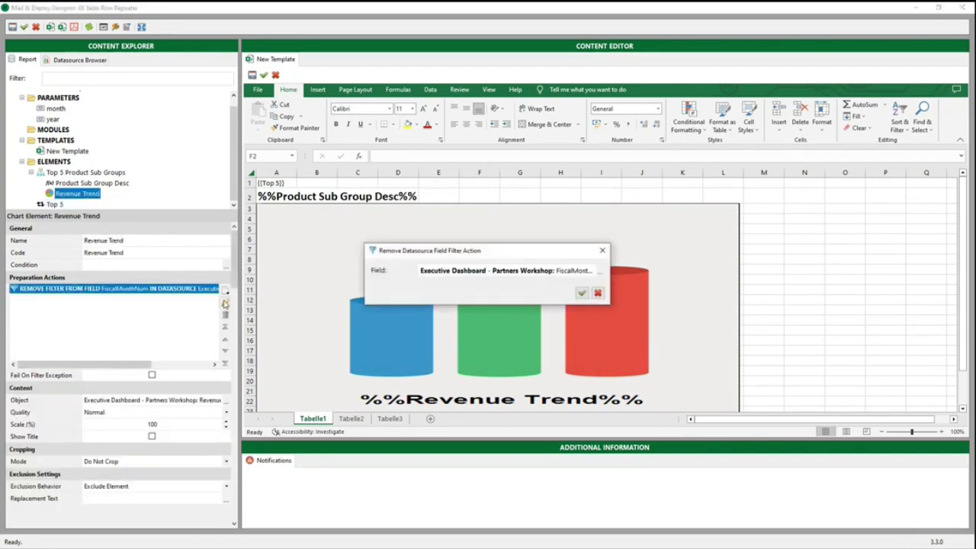
left_click(582, 293)
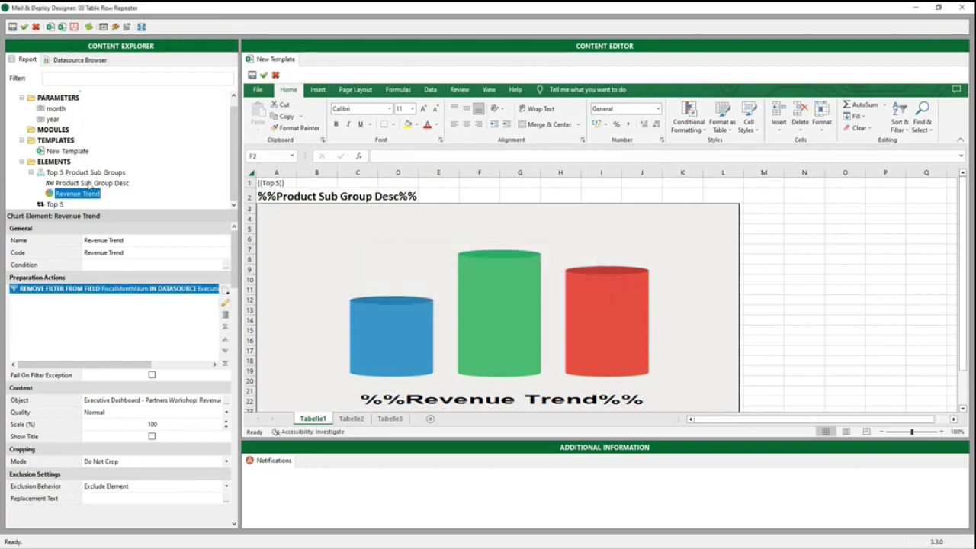
Examine the Product Sub Group Desc element's value expression through to its end
scroll(407, 328, "down", 3)
scroll(407, 328, "up", 3)
left_click(73, 183)
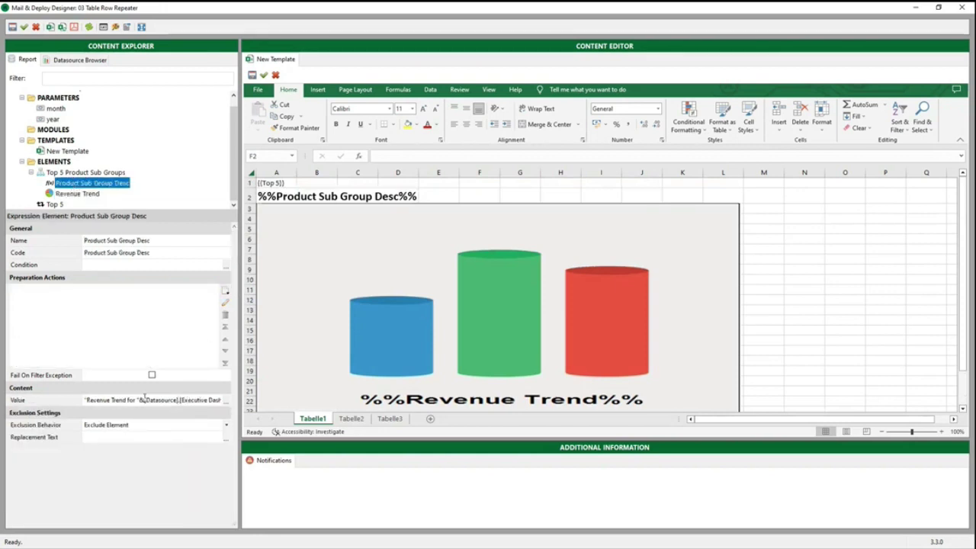
left_click_drag(155, 399, 226, 401)
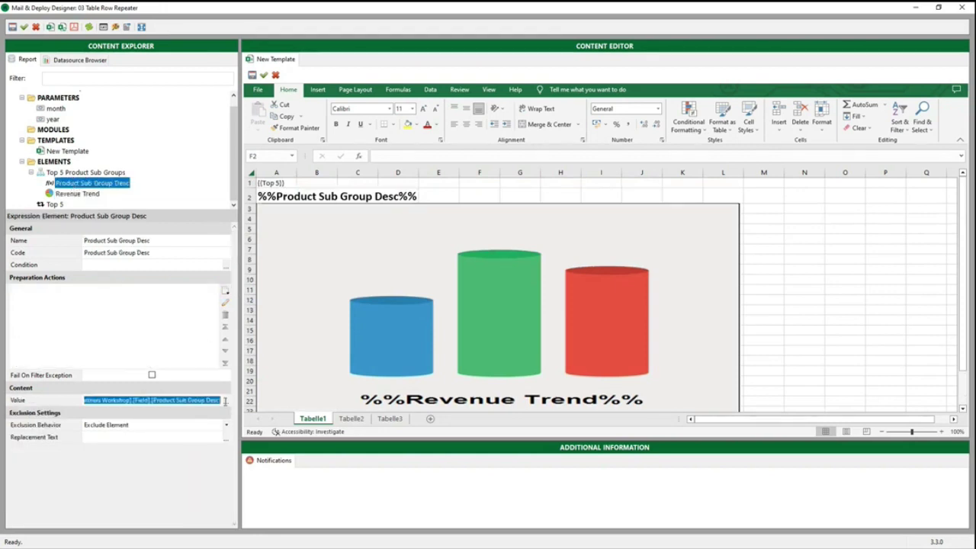
Go back to the start of the Product Sub Group Desc element's value expression and inspect its "Revenue Trend for" text
left_click(195, 403)
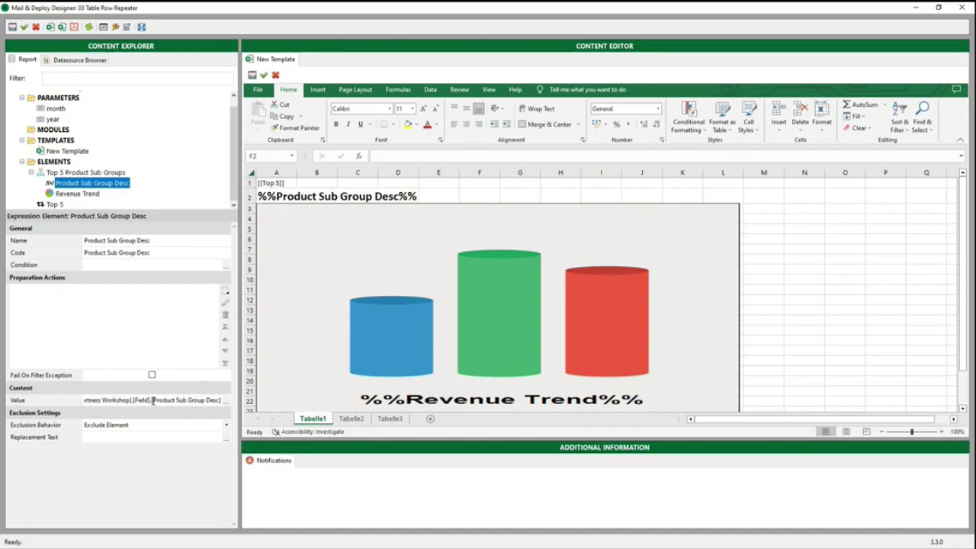
left_click_drag(152, 401, 65, 402)
left_click(119, 401)
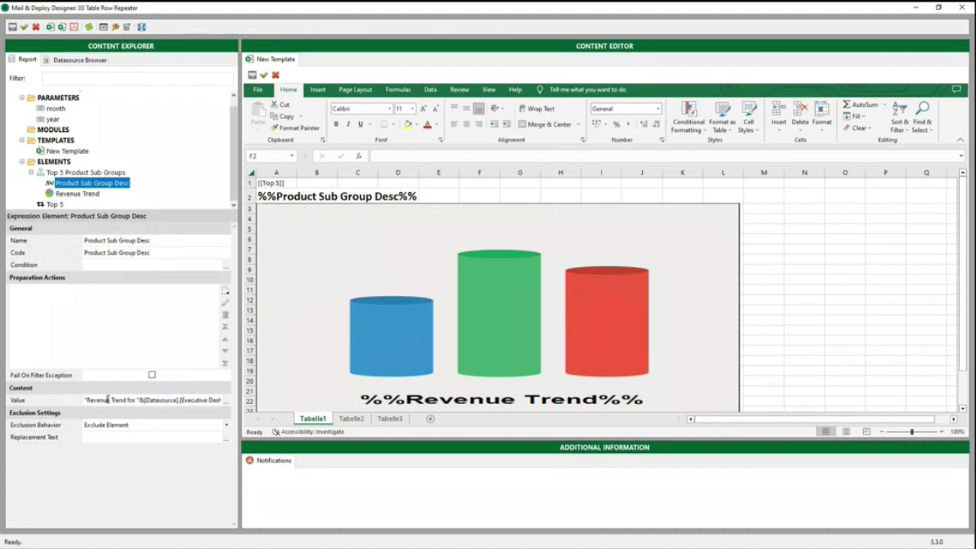
left_click_drag(137, 402, 88, 400)
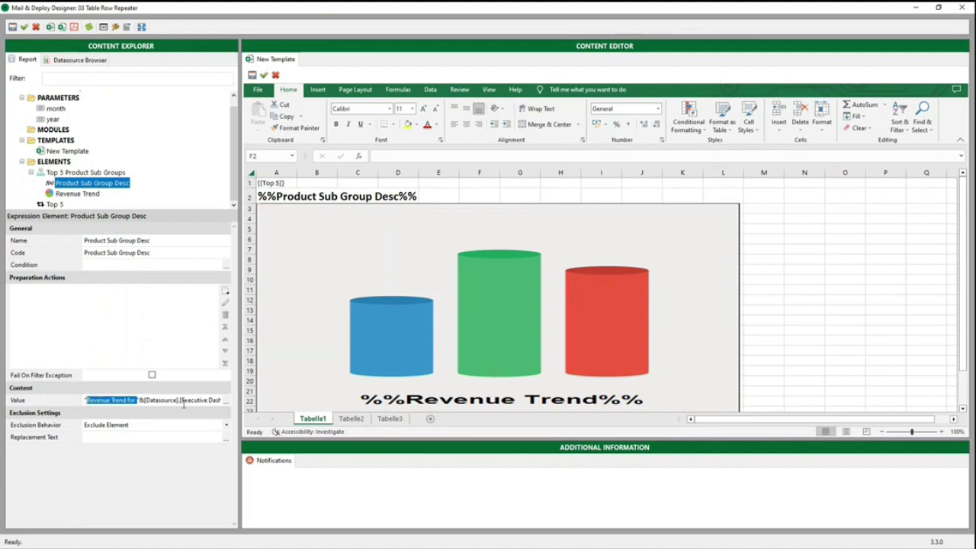
left_click(145, 401)
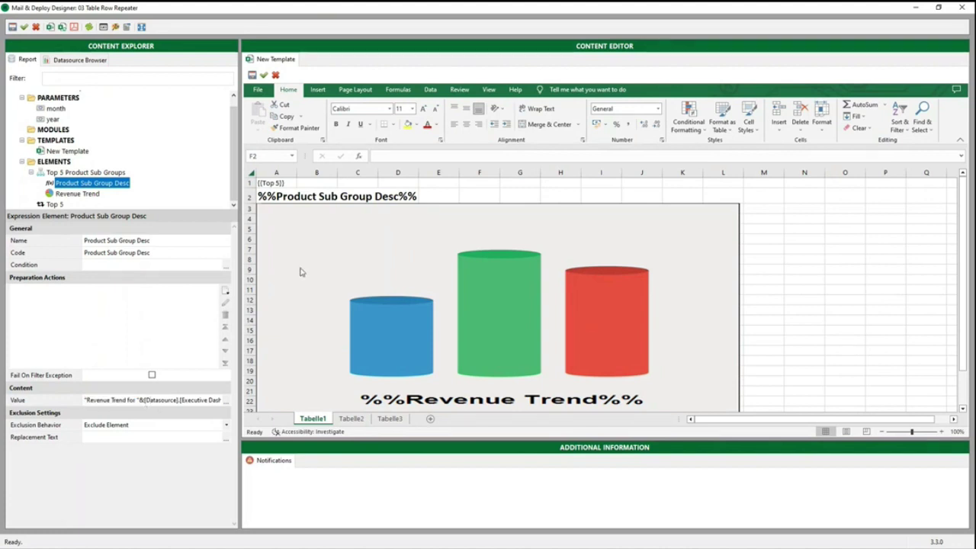
scroll(408, 246, "down", 1)
Switch to the Workshop folder, open 03 Table Row Repeater.xlsx in Excel and review the repeated revenue trend charts with their headings
key("alt+Tab")
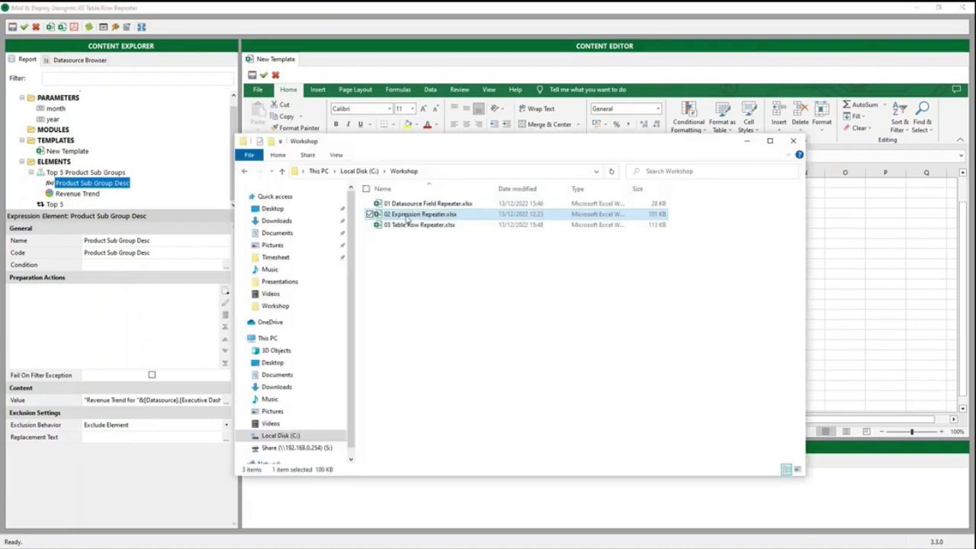
double_click(423, 226)
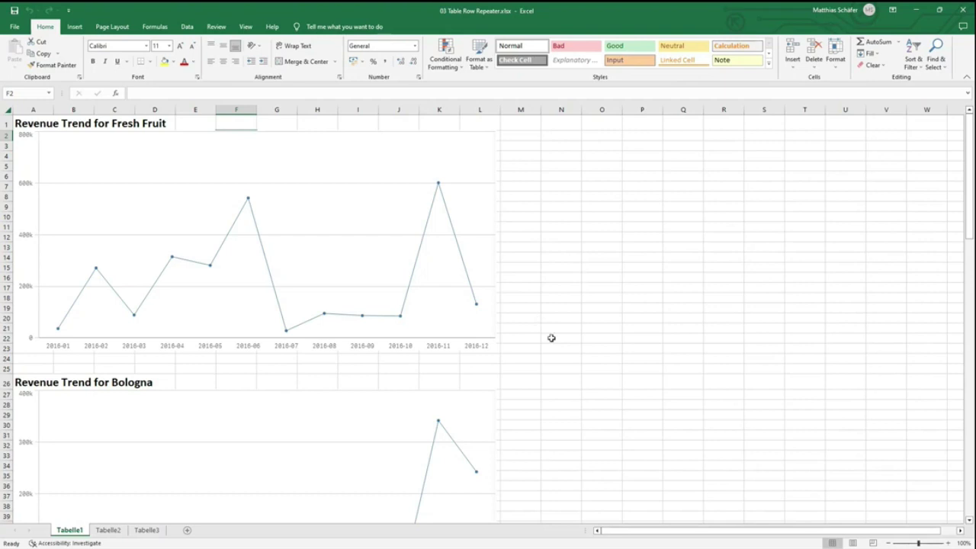
scroll(489, 296, "down", 5)
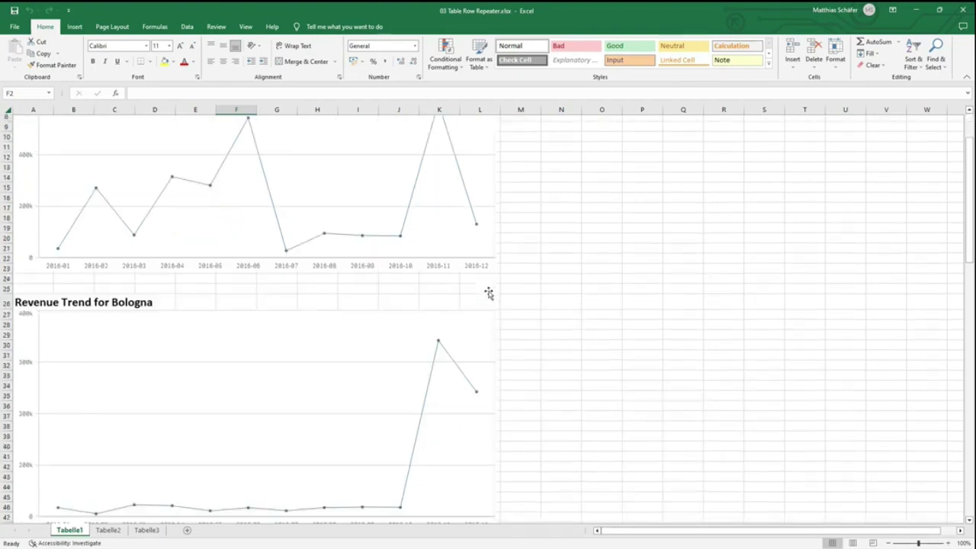